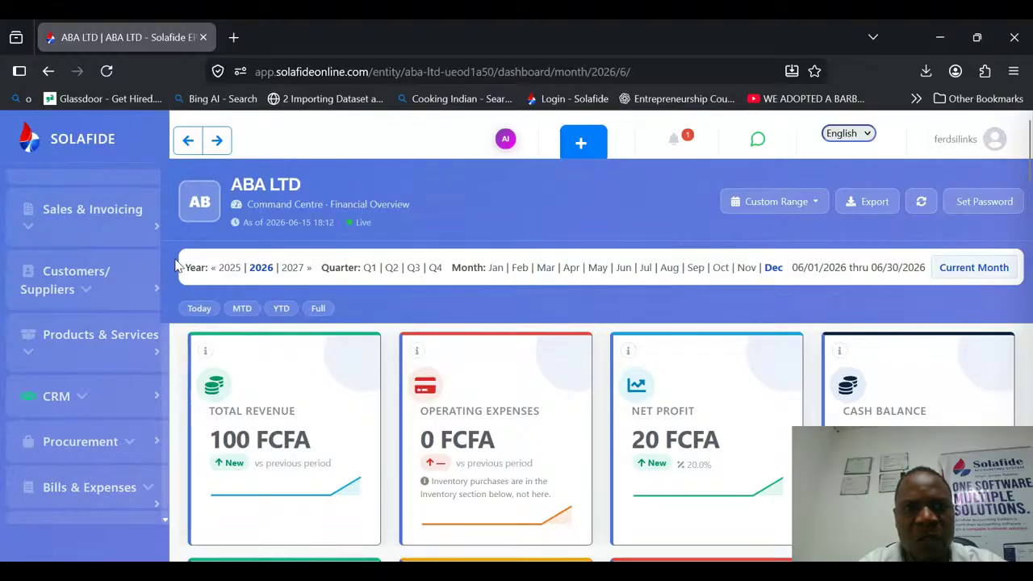
# Go to the overview of all entities and open the ABA LTD entity.
pyautogui.scroll(2, 85, 242)
pyautogui.click(143, 134)
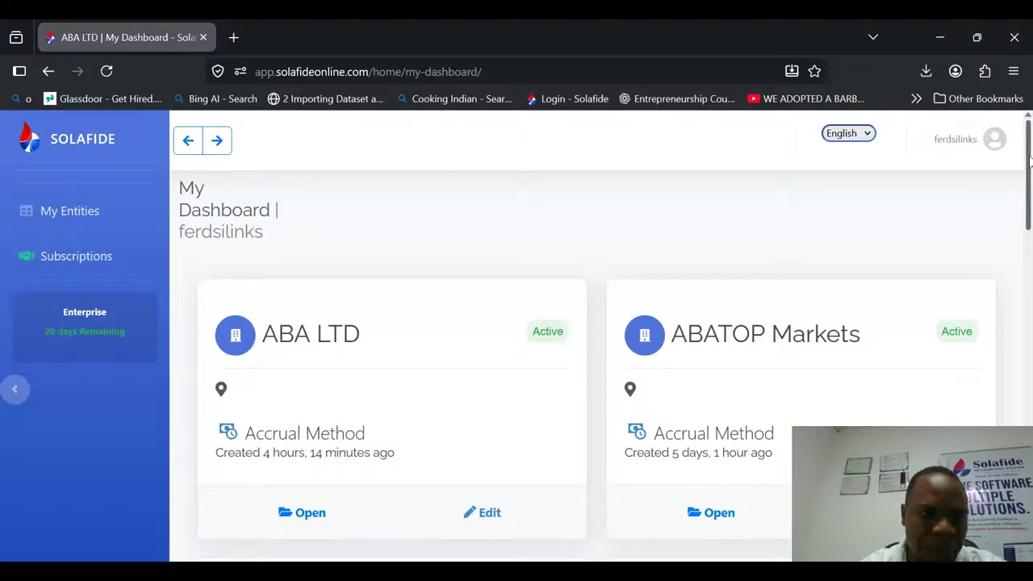
pyautogui.moveTo(1029, 162); pyautogui.dragTo(1029, 182)
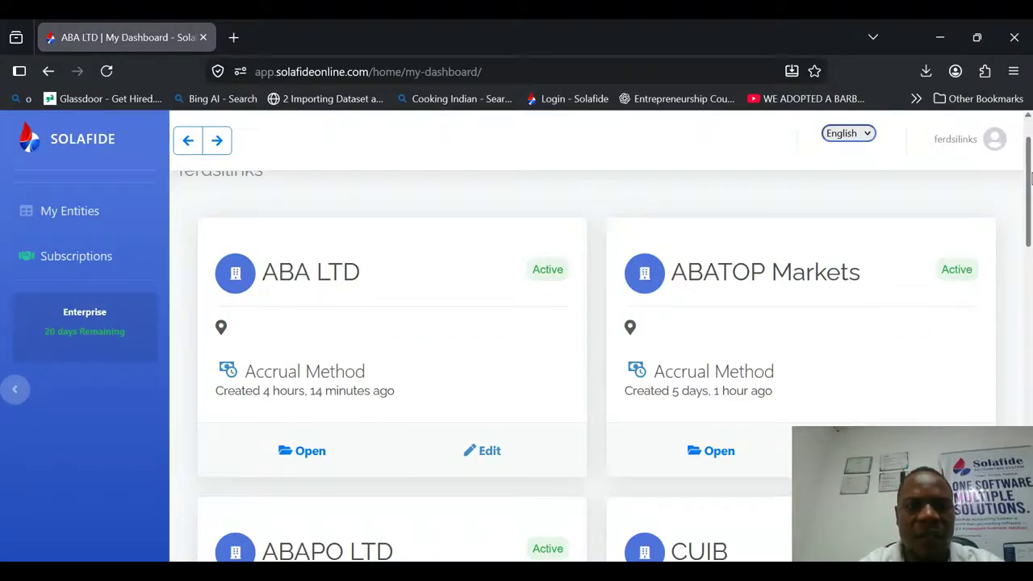
pyautogui.moveTo(1030, 181)
pyautogui.mouseDown()
pyautogui.moveTo(1029, 199)
pyautogui.moveTo(1030, 166)
pyautogui.mouseUp()
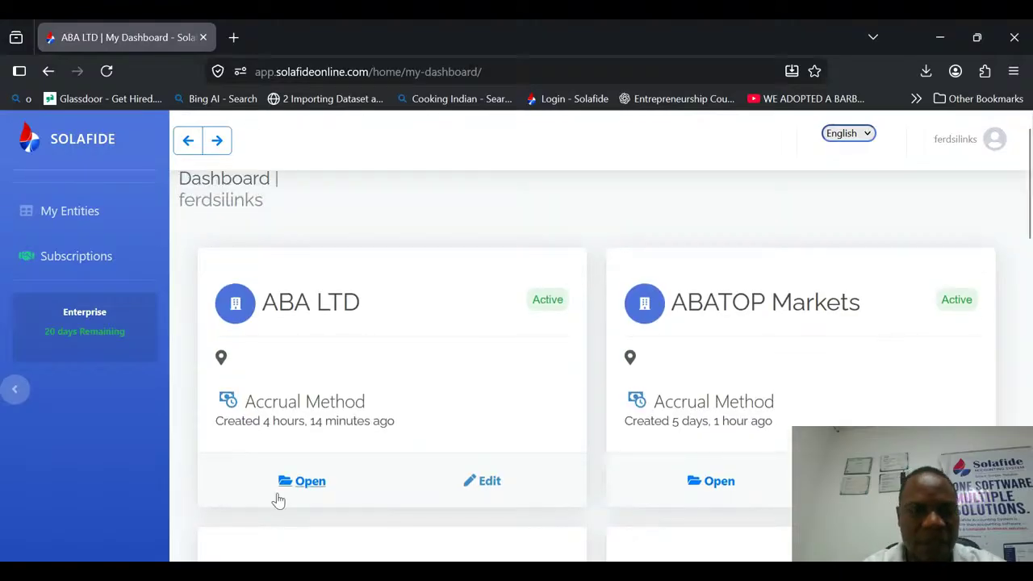
pyautogui.click(313, 482)
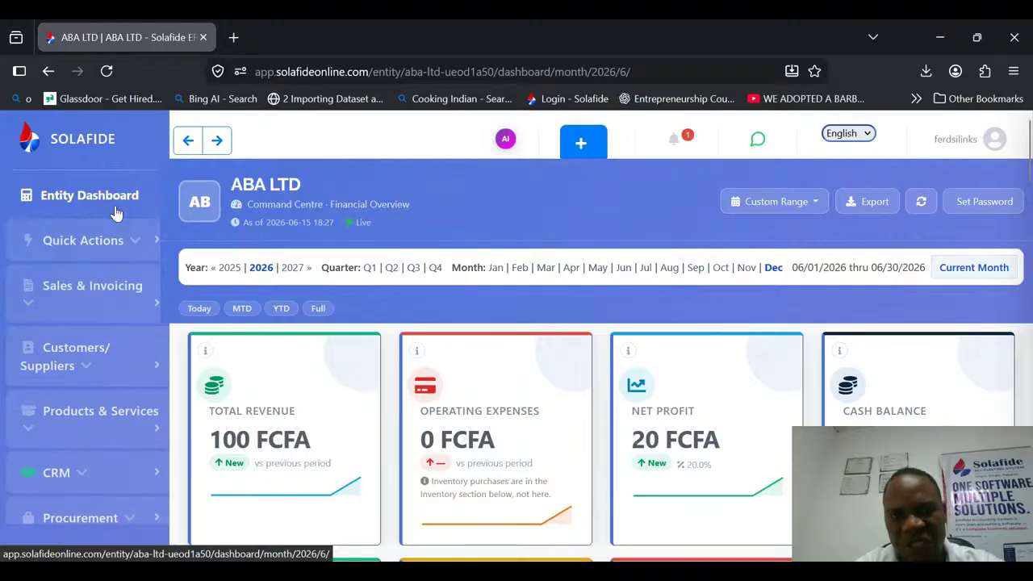
pyautogui.click(138, 242)
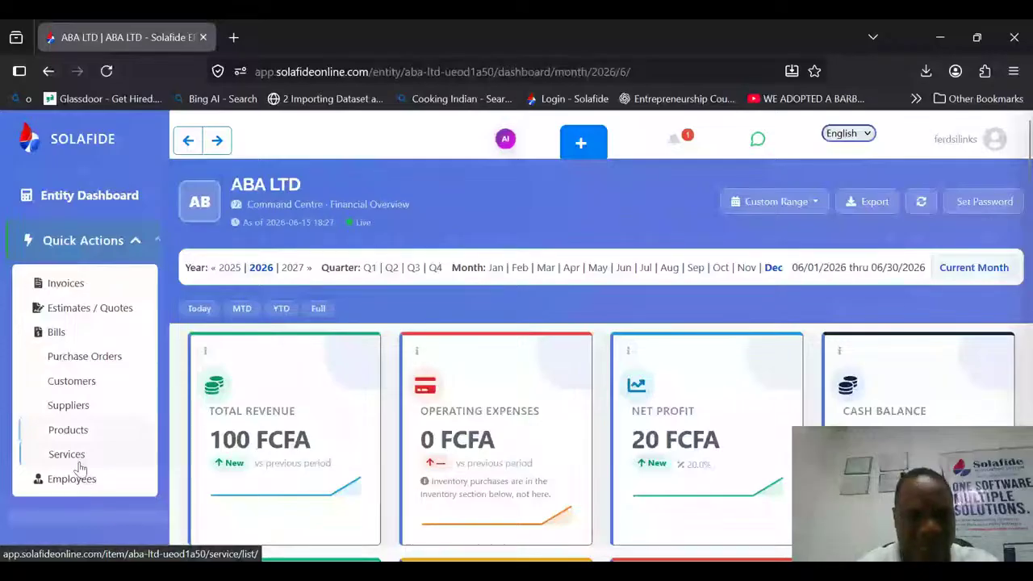
pyautogui.click(132, 242)
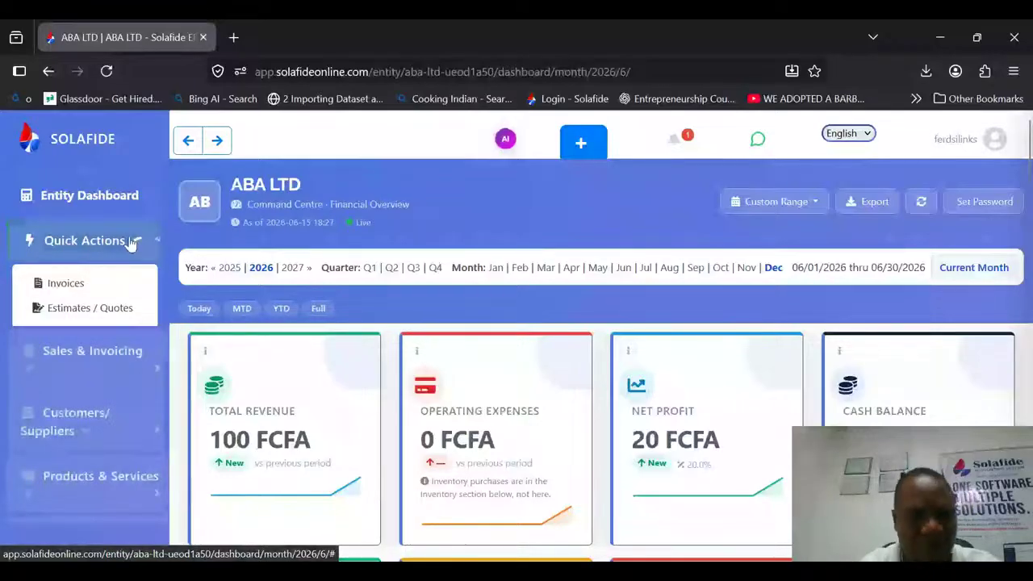
pyautogui.click(133, 293)
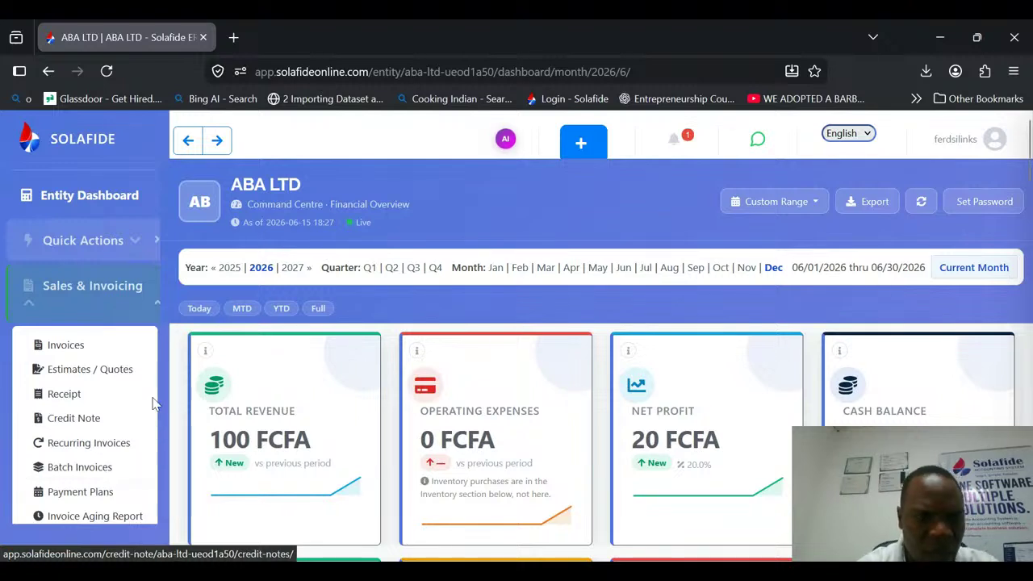
pyautogui.click(159, 309)
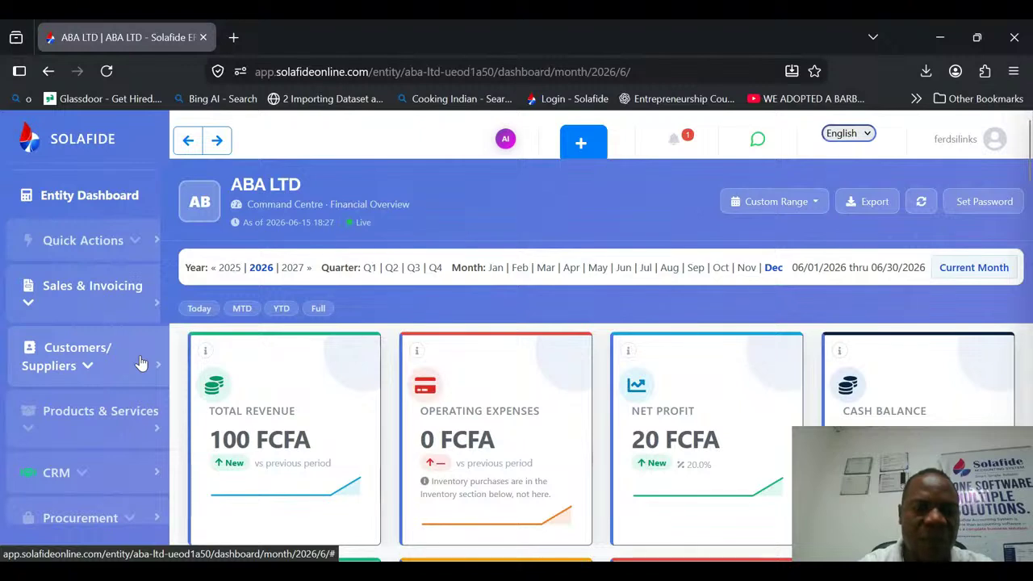
# Open the customer list and examine the fields of the new customer form.
pyautogui.click(142, 363)
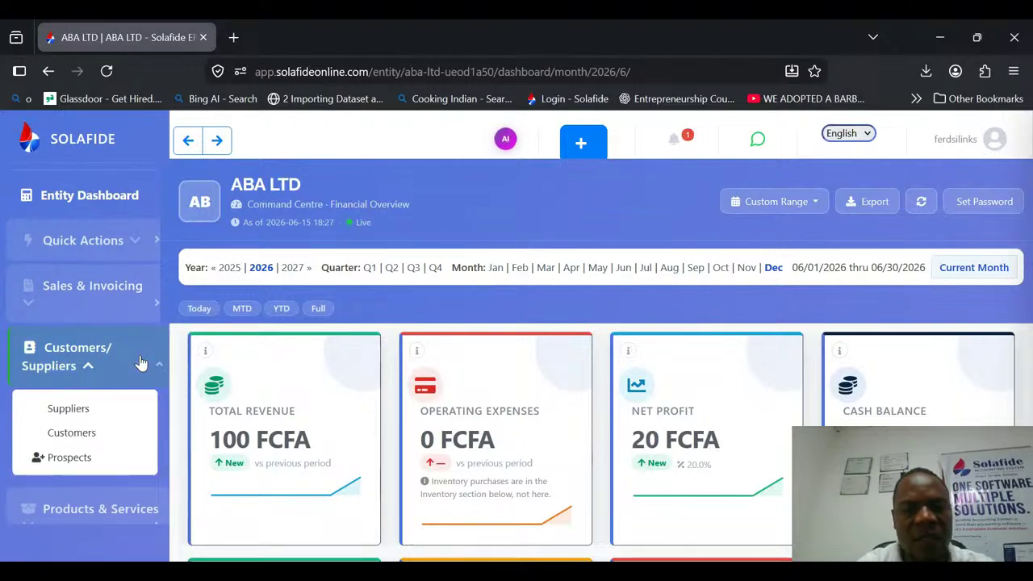
pyautogui.click(93, 433)
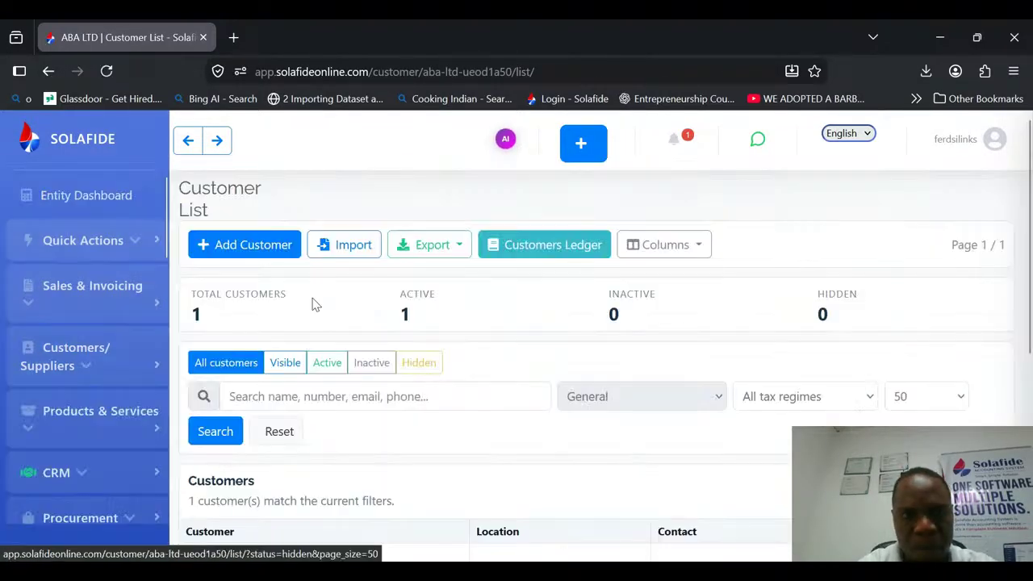
pyautogui.click(281, 257)
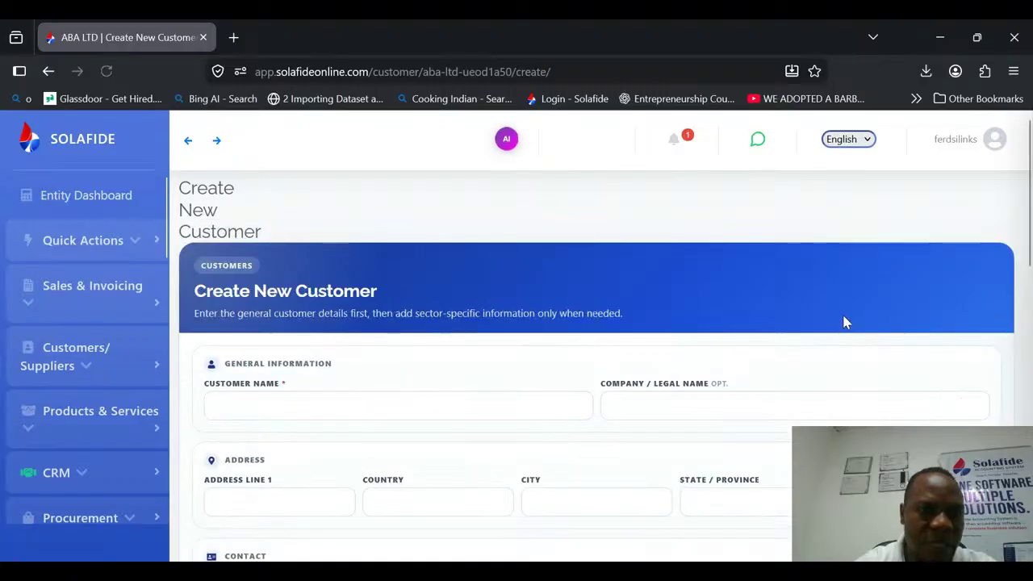
pyautogui.moveTo(1029, 186); pyautogui.dragTo(1029, 254)
# Go to the CRM prospects page and start creating a new prospect.
pyautogui.moveTo(159, 255); pyautogui.dragTo(166, 287)
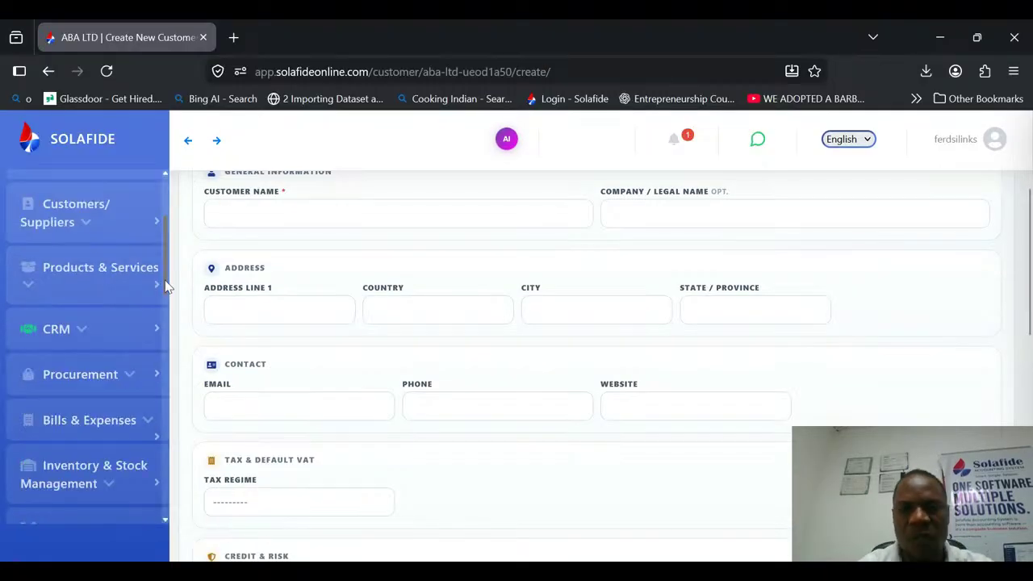
pyautogui.click(154, 328)
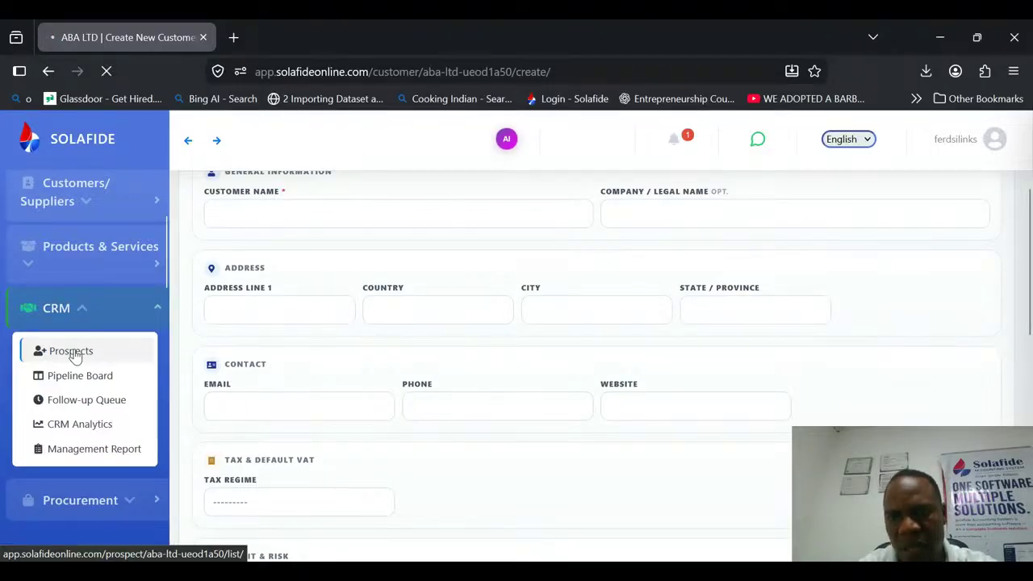
pyautogui.click(71, 351)
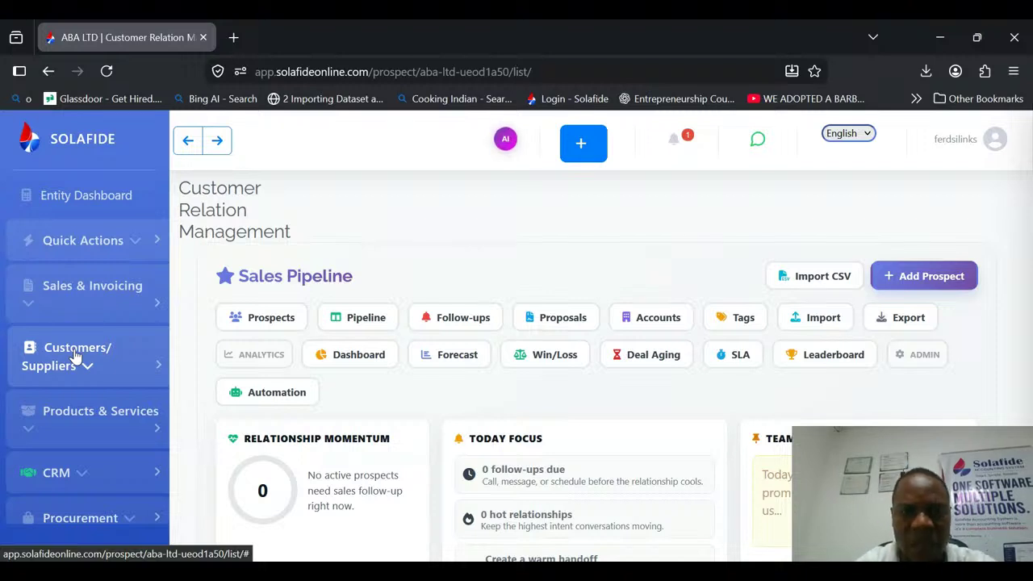
pyautogui.moveTo(1025, 216); pyautogui.dragTo(1030, 213)
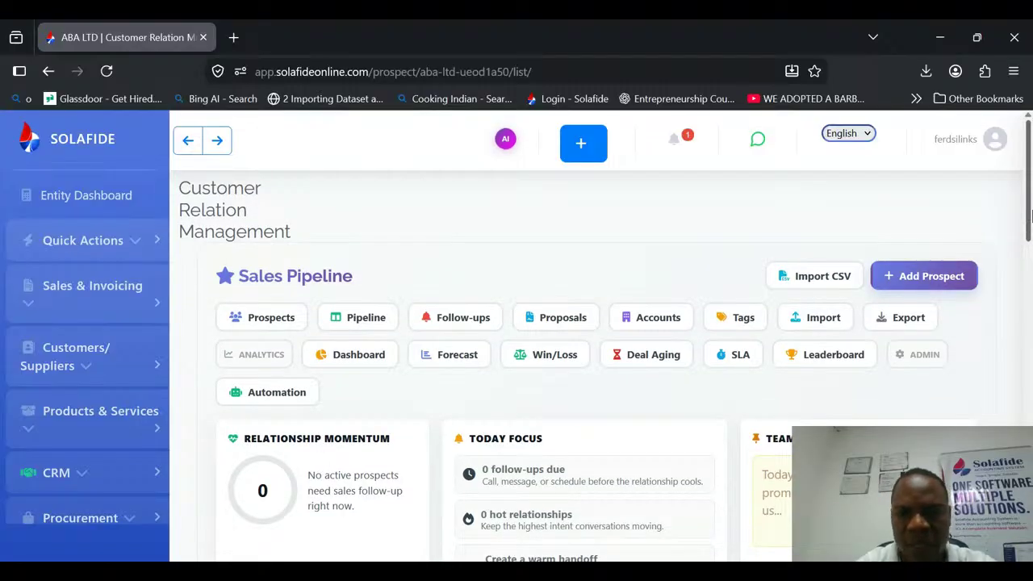
pyautogui.moveTo(1031, 213)
pyautogui.mouseDown()
pyautogui.moveTo(1028, 417)
pyautogui.moveTo(1026, 211)
pyautogui.mouseUp()
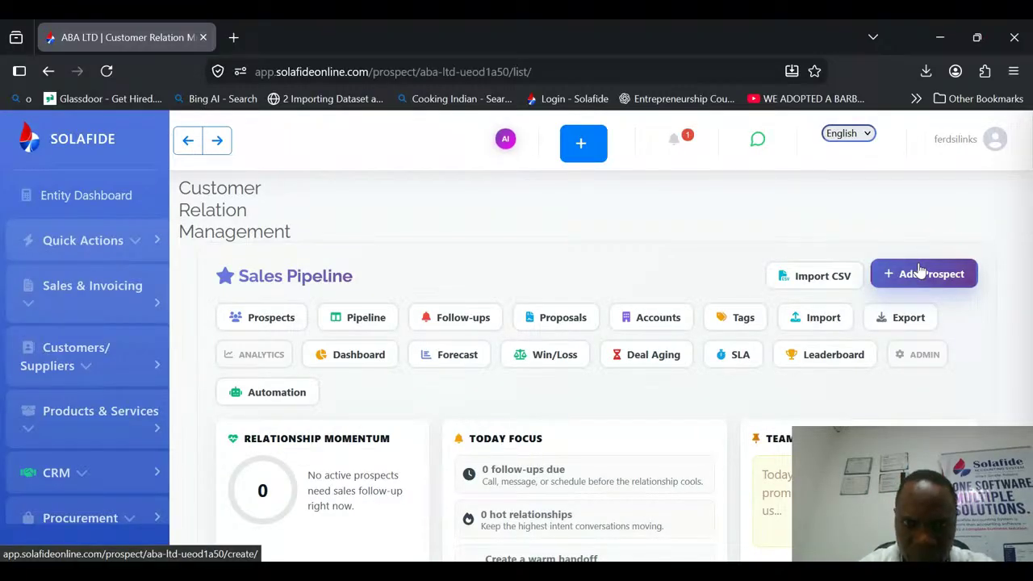
pyautogui.click(912, 278)
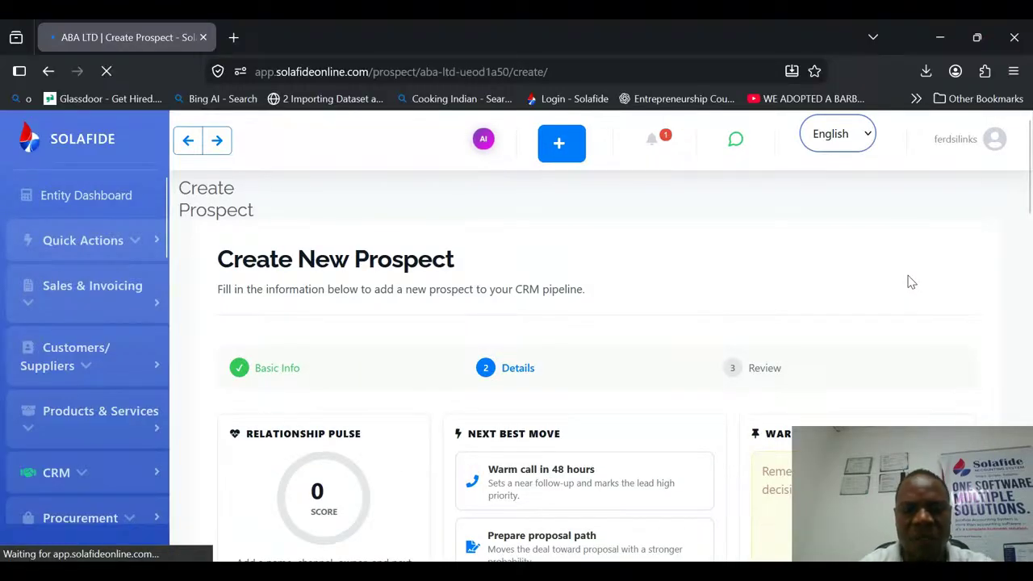
# Enter the prospect's name and e-mail address under Essential Information.
pyautogui.scroll(-6, 1014, 296)
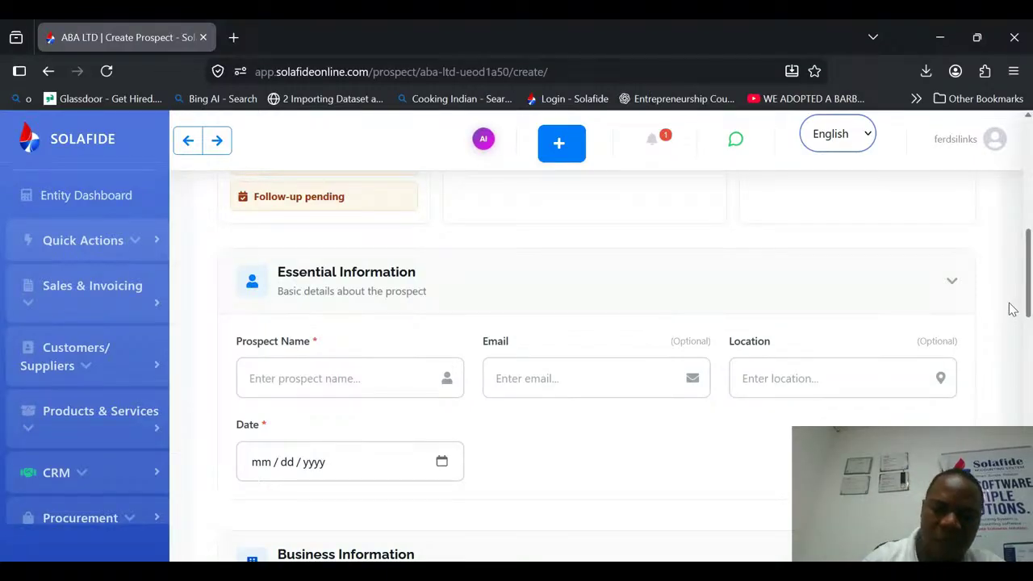
pyautogui.click(335, 383)
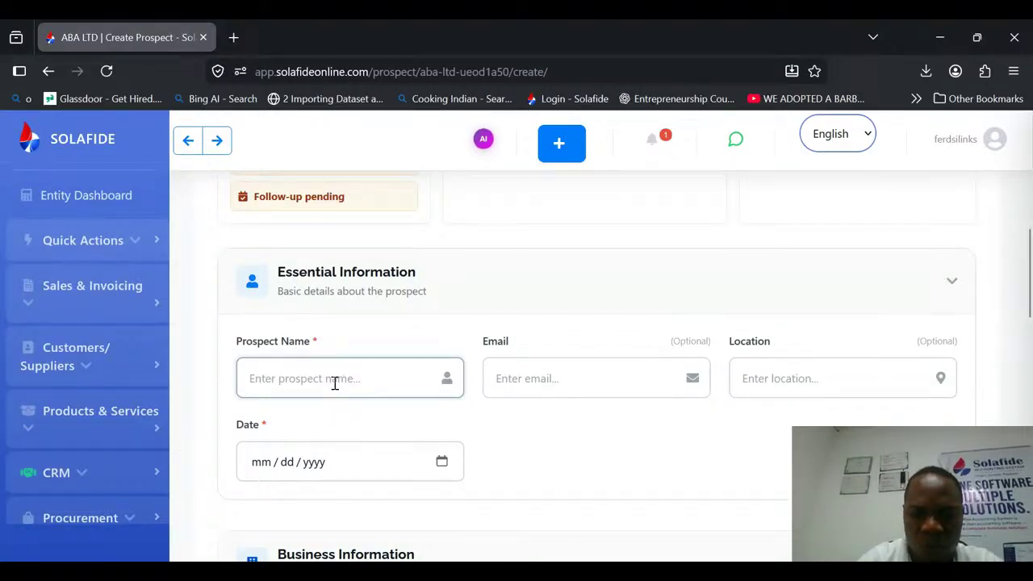
pyautogui.write('Mr AB')
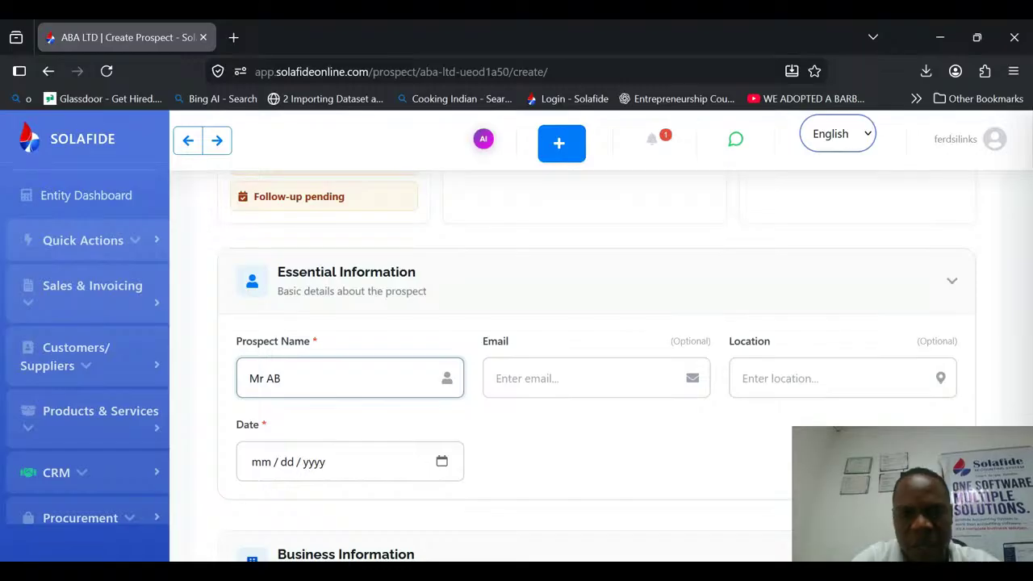
pyautogui.write('oto')
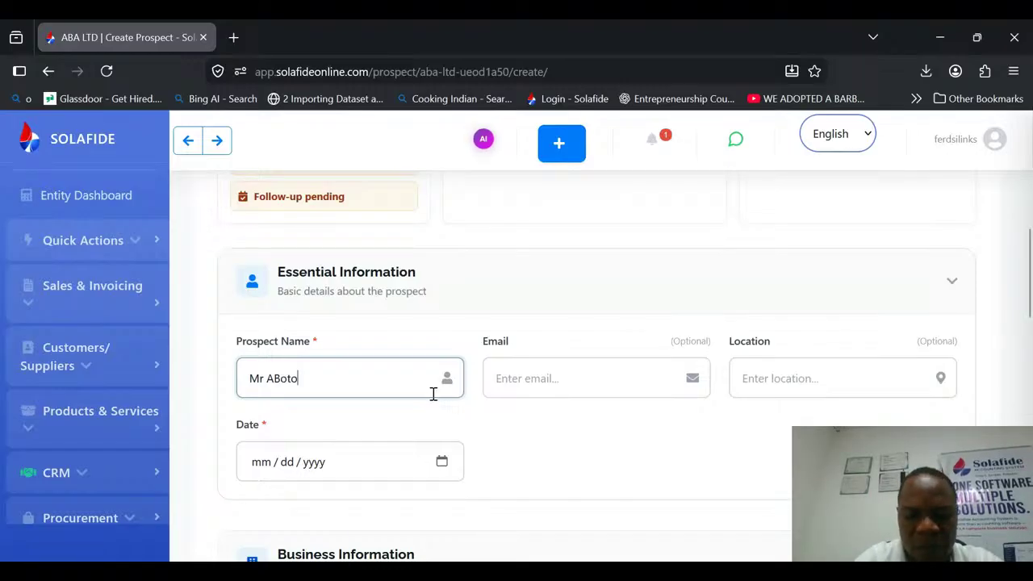
pyautogui.click(527, 378)
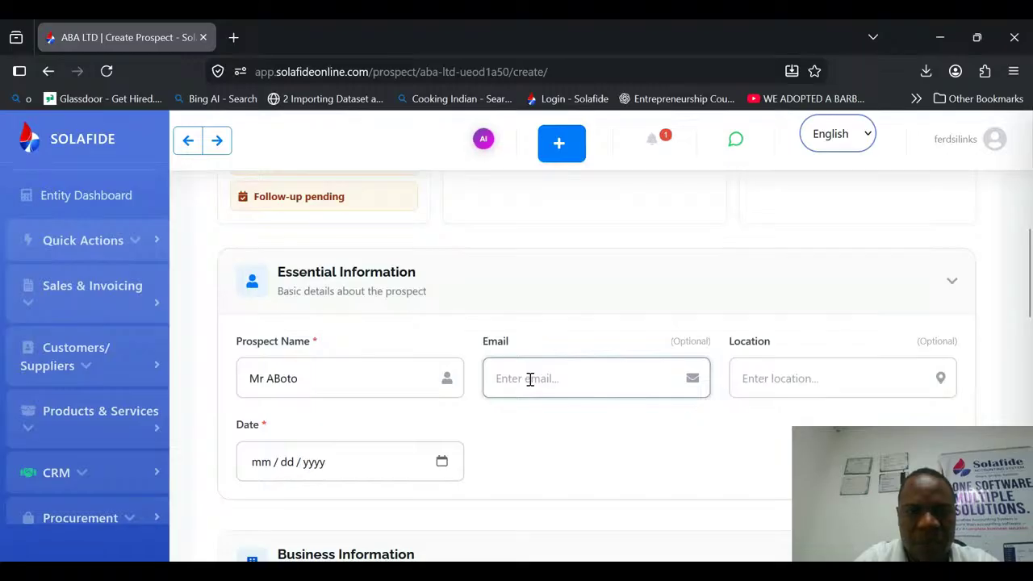
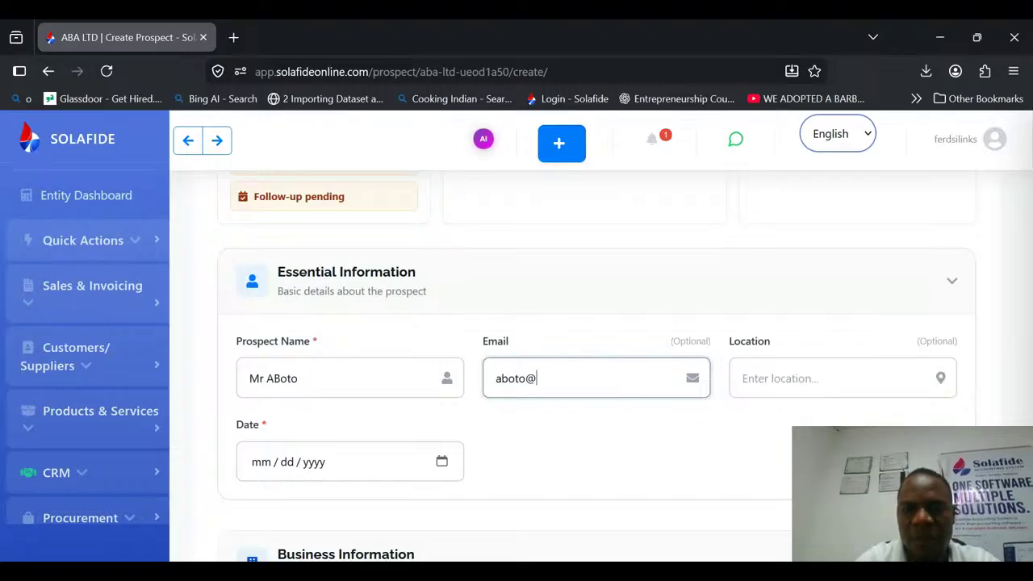
pyautogui.press('Tab')
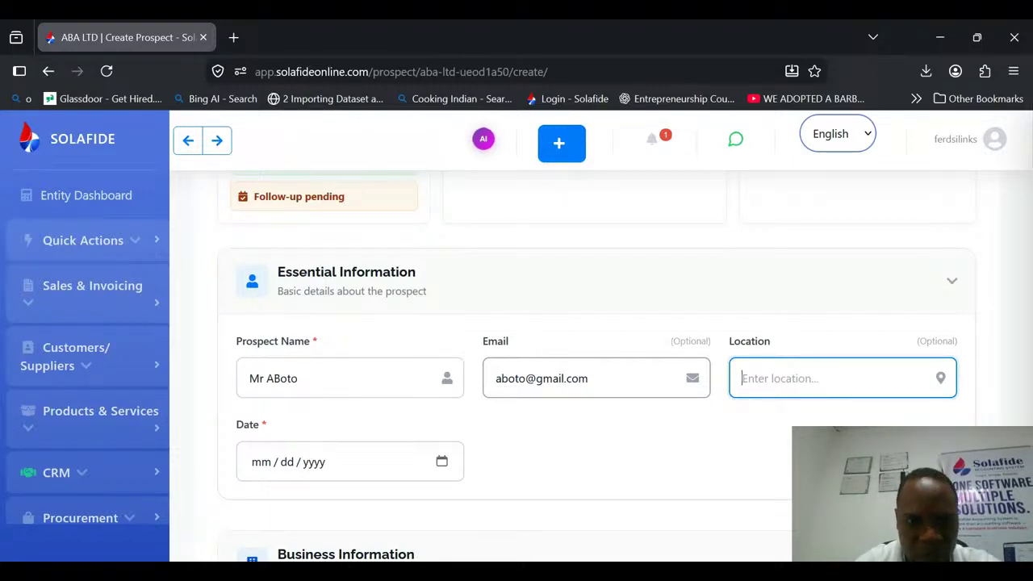
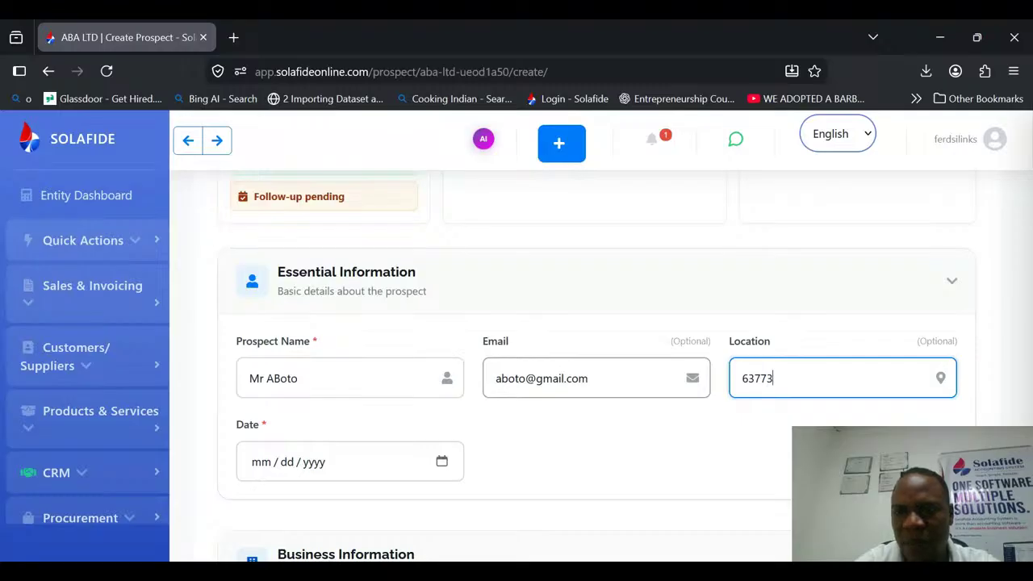
# Enter a contact number in the prospect's Location field and set the date to 06/15/2026.
pyautogui.press('Tab')
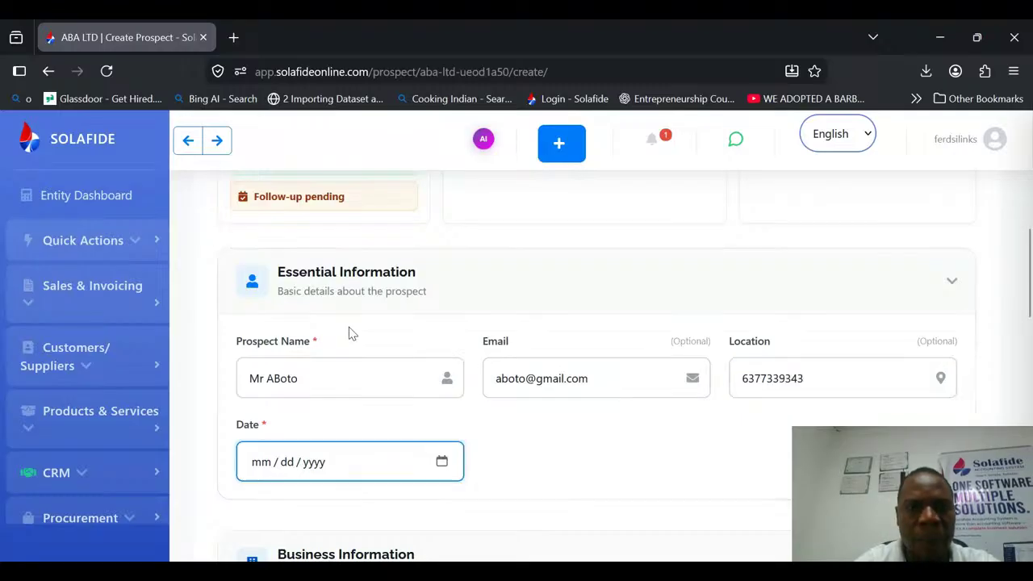
pyautogui.write('06152026')
# Set the business category to "Higher institution" and the industry type to Other in the Business Information section.
pyautogui.scroll(-1, 1029, 298)
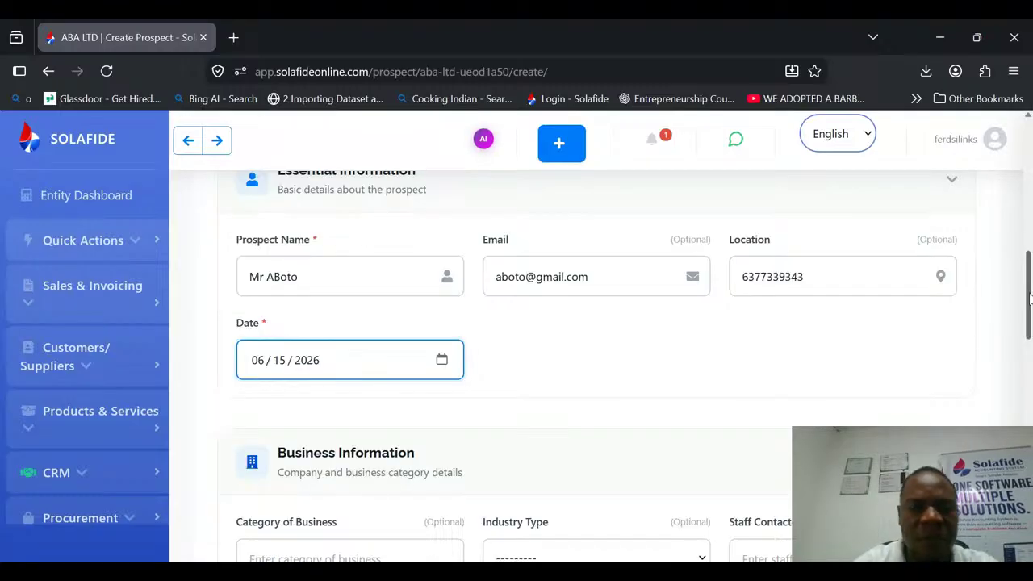
pyautogui.scroll(-3, 1028, 298)
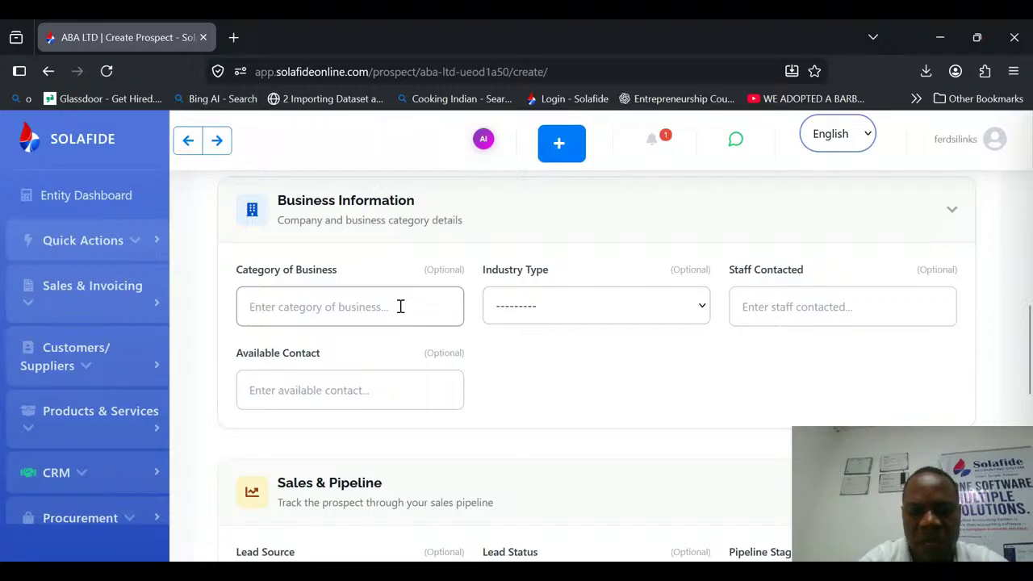
pyautogui.click(395, 298)
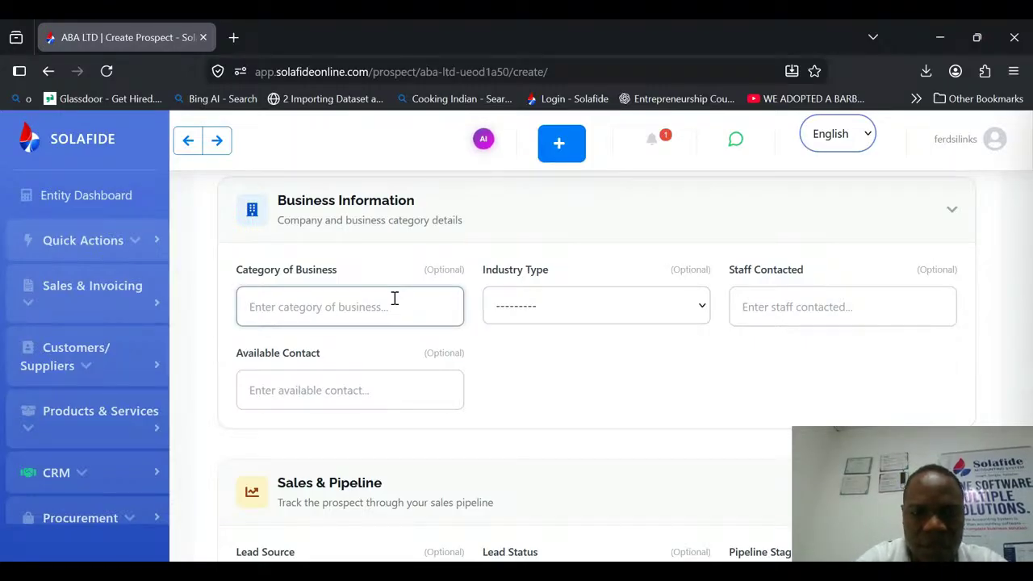
pyautogui.write('Higher')
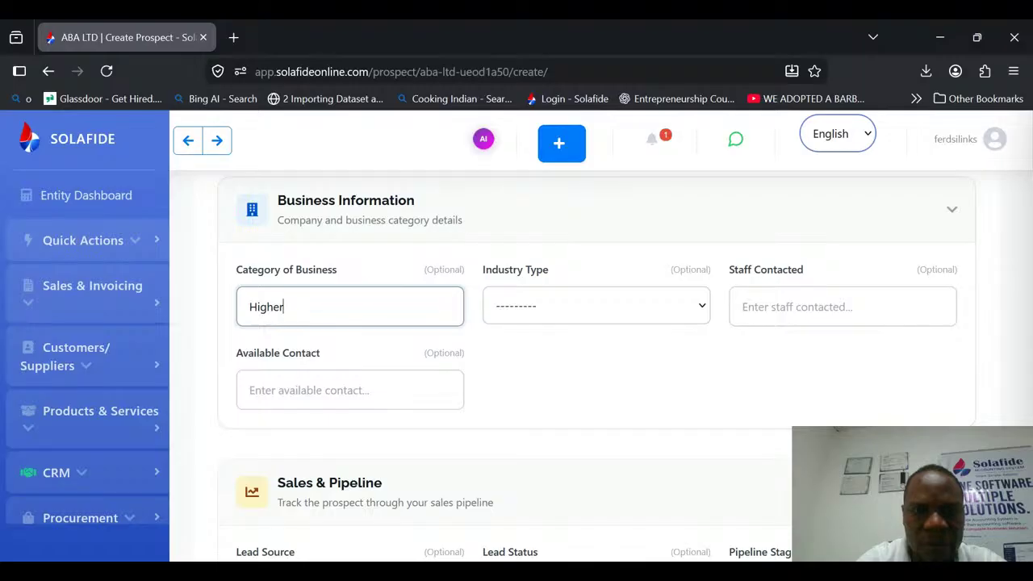
pyautogui.write(' institut')
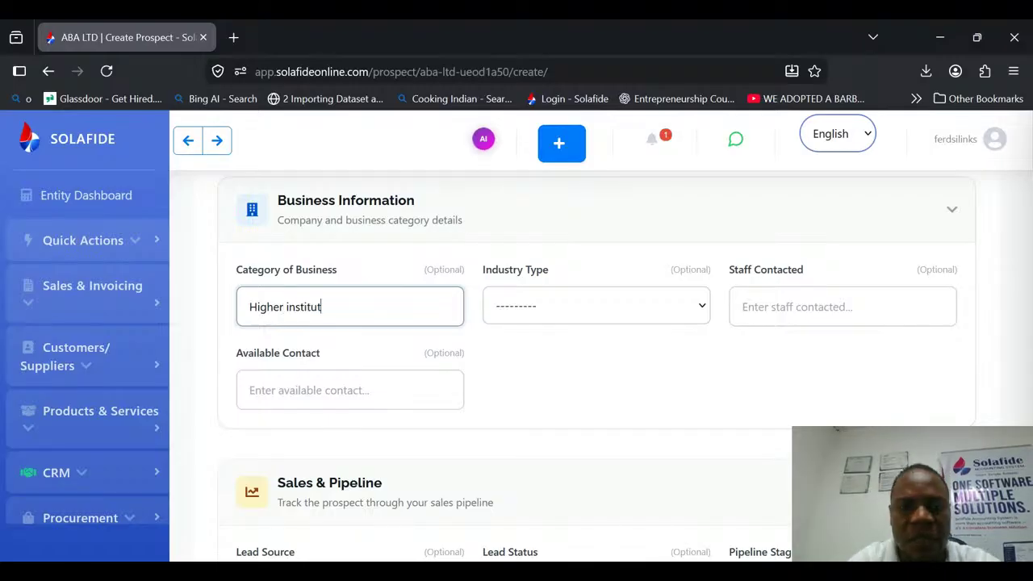
pyautogui.write('ion')
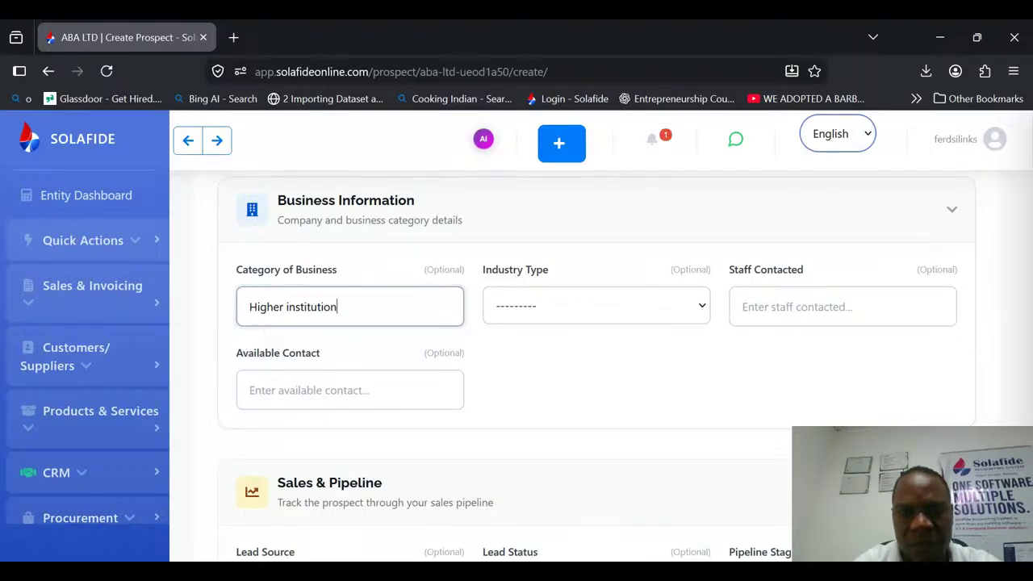
pyautogui.press('Tab')
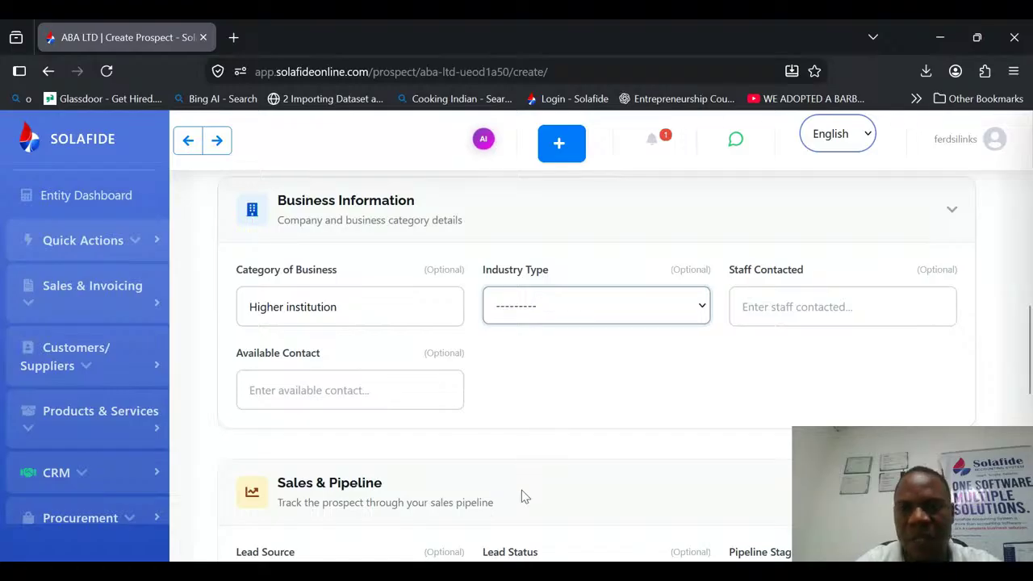
pyautogui.press('o')
pyautogui.click(779, 306)
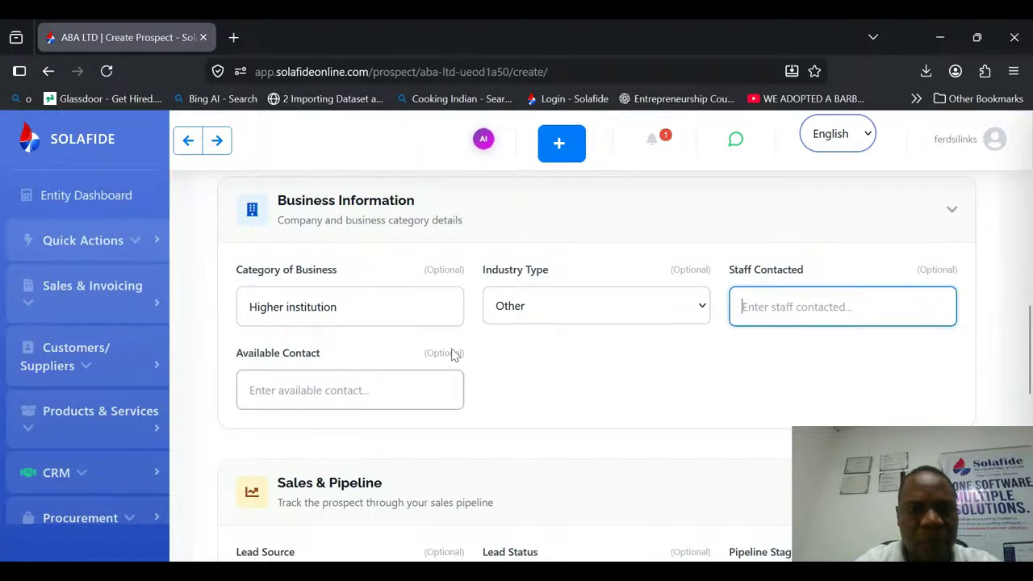
# Set the prospect's lead source to Referral, lead status to Qualified and pipeline stage to Negotiation under Sales & Pipeline.
pyautogui.scroll(-3, 386, 359)
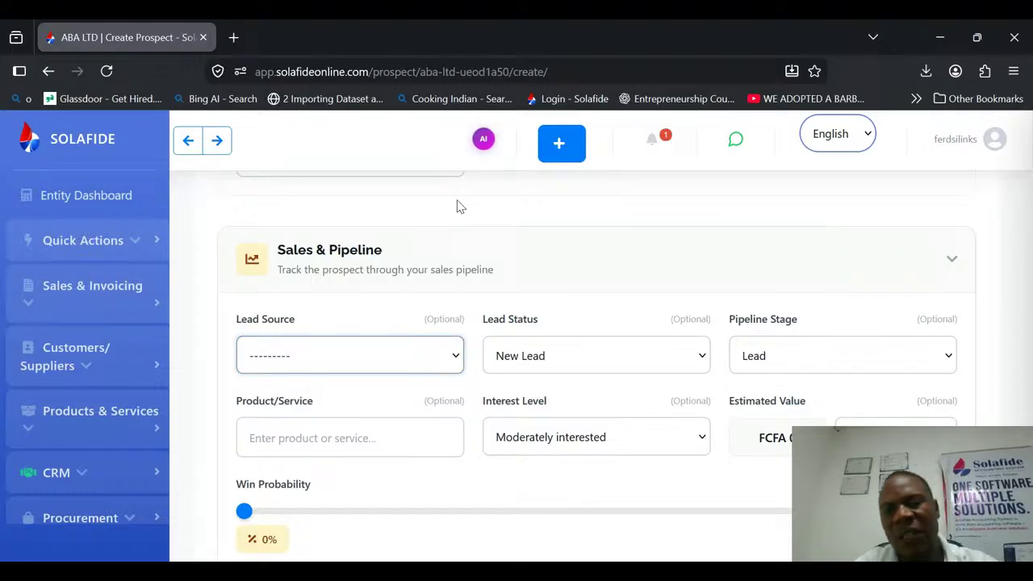
pyautogui.click(300, 189)
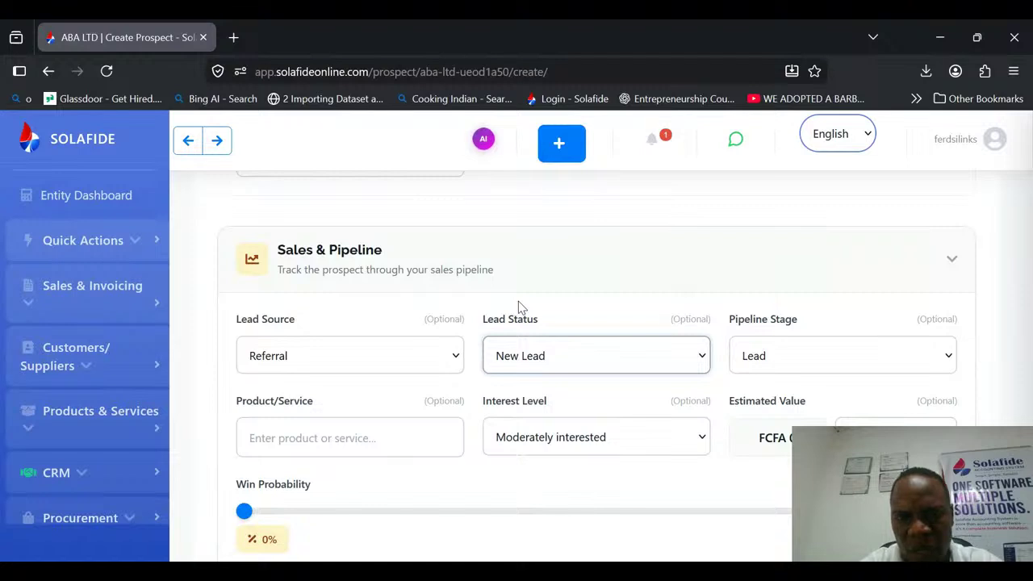
pyautogui.click(531, 232)
pyautogui.click(779, 357)
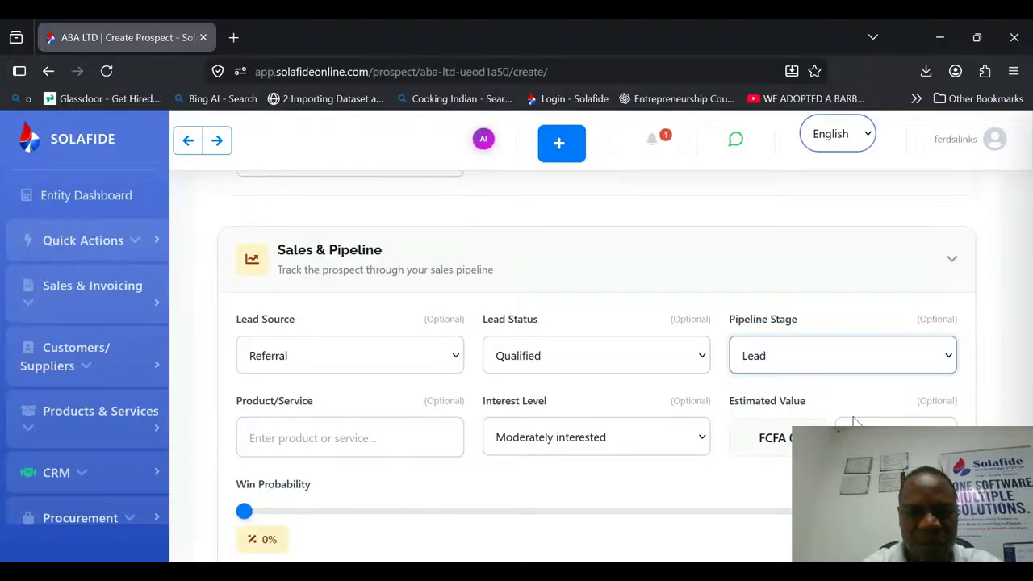
pyautogui.click(780, 444)
# Enter "Admission" as the product/service and set the interest level to Very interested.
pyautogui.click(388, 441)
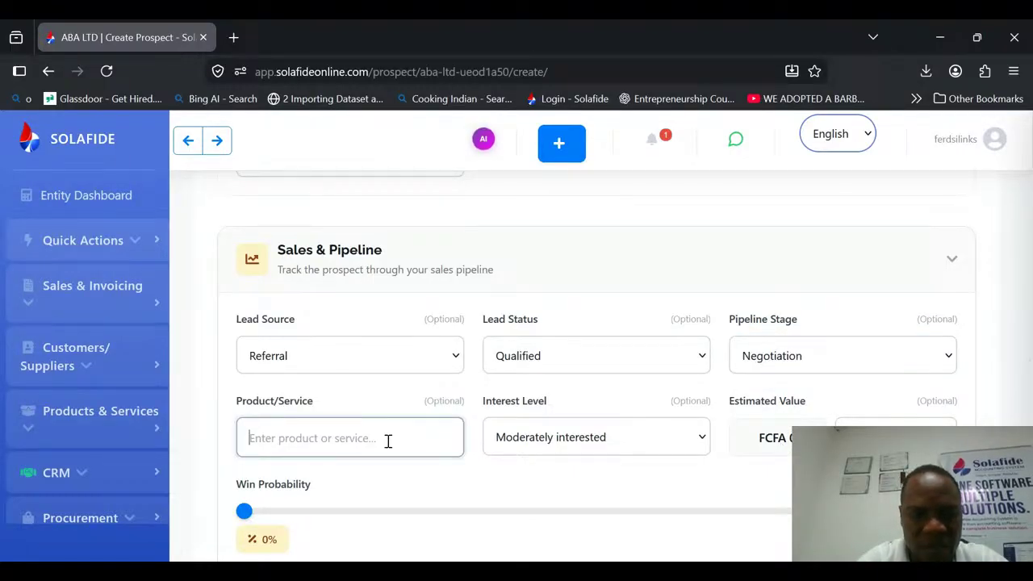
pyautogui.write('A')
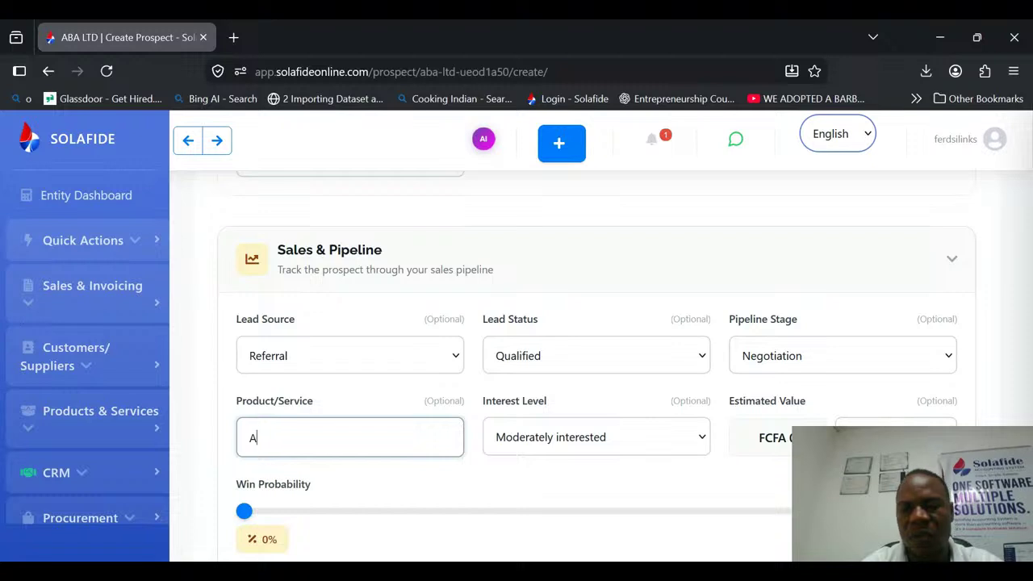
pyautogui.write('dmission')
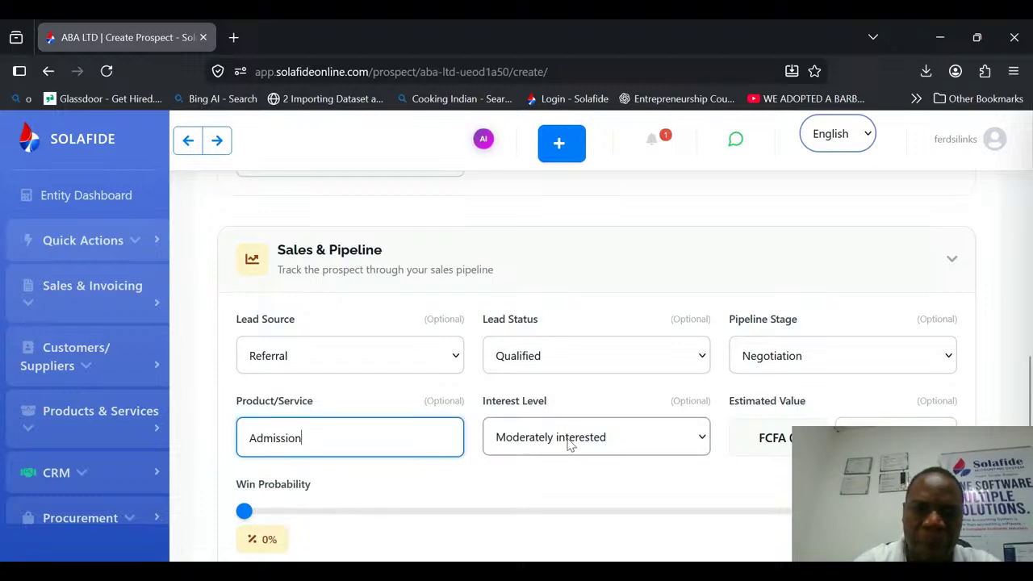
pyautogui.press('Tab')
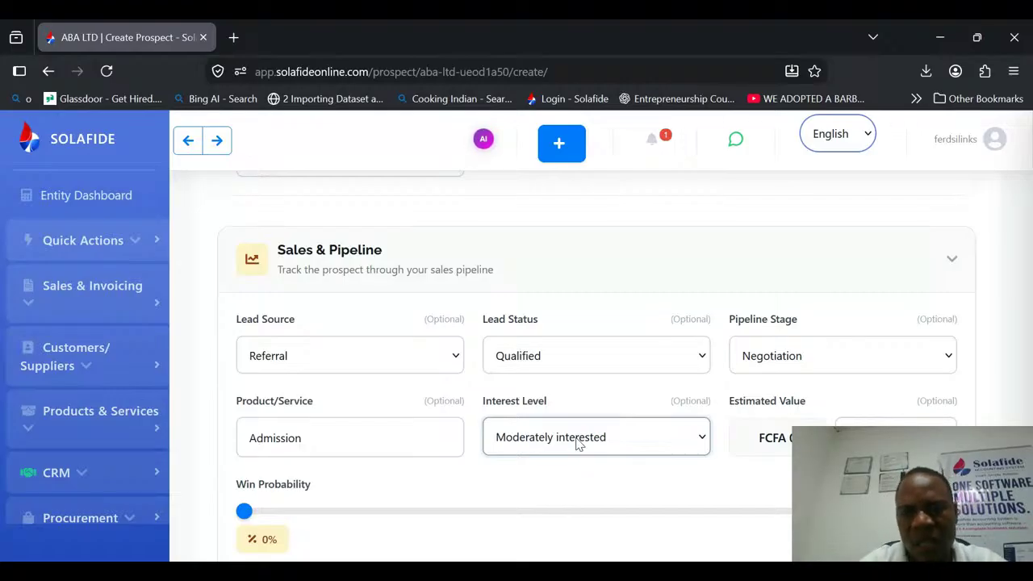
pyautogui.click(562, 374)
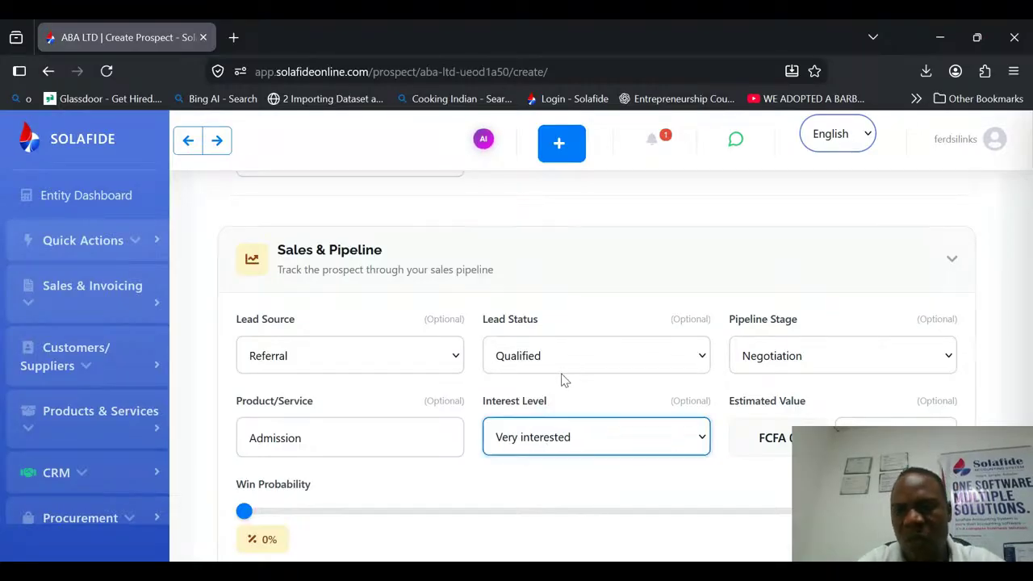
# Enter 600000 as the prospect's estimated value in the Sales & Pipeline section.
pyautogui.click(836, 427)
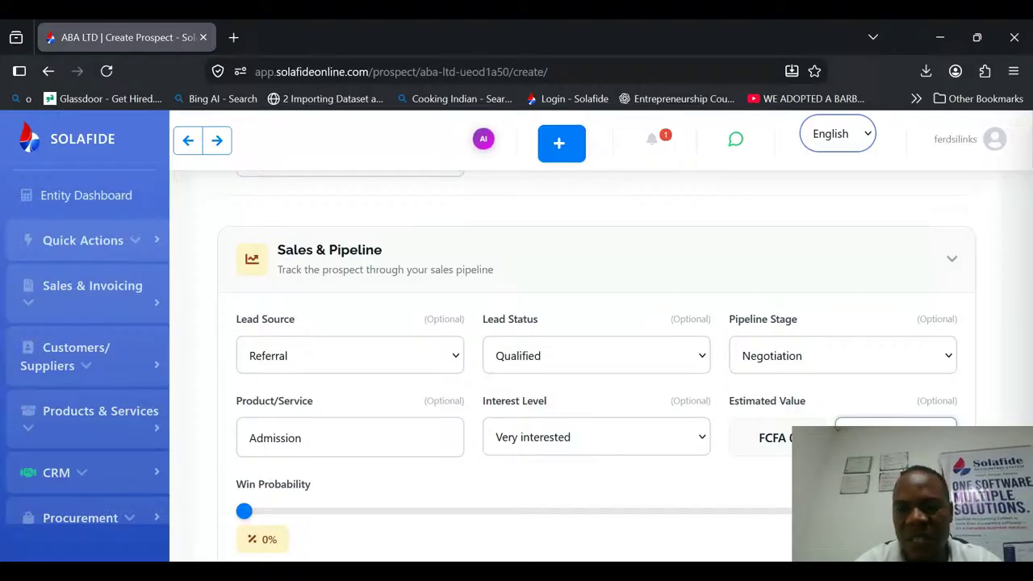
pyautogui.write('600 00')
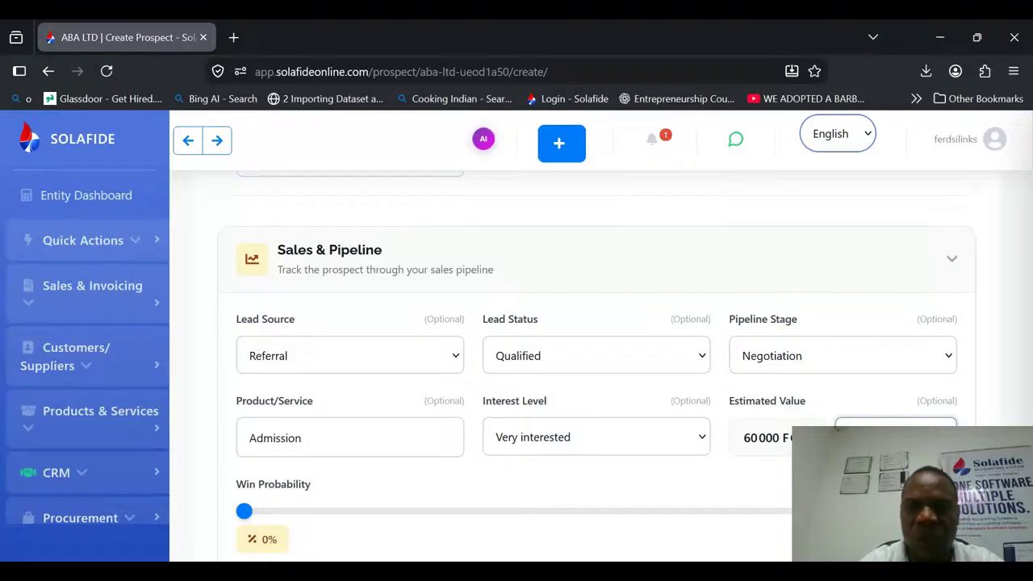
pyautogui.write('0')
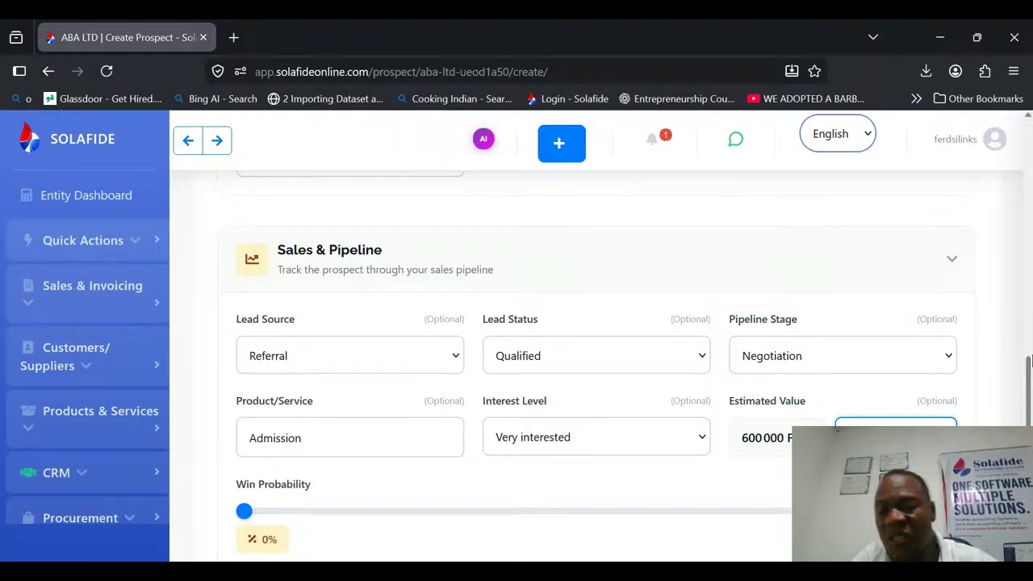
# Set the interest level to Extremely interested and the win probability to 85%.
pyautogui.scroll(-1, 1029, 361)
pyautogui.click(652, 404)
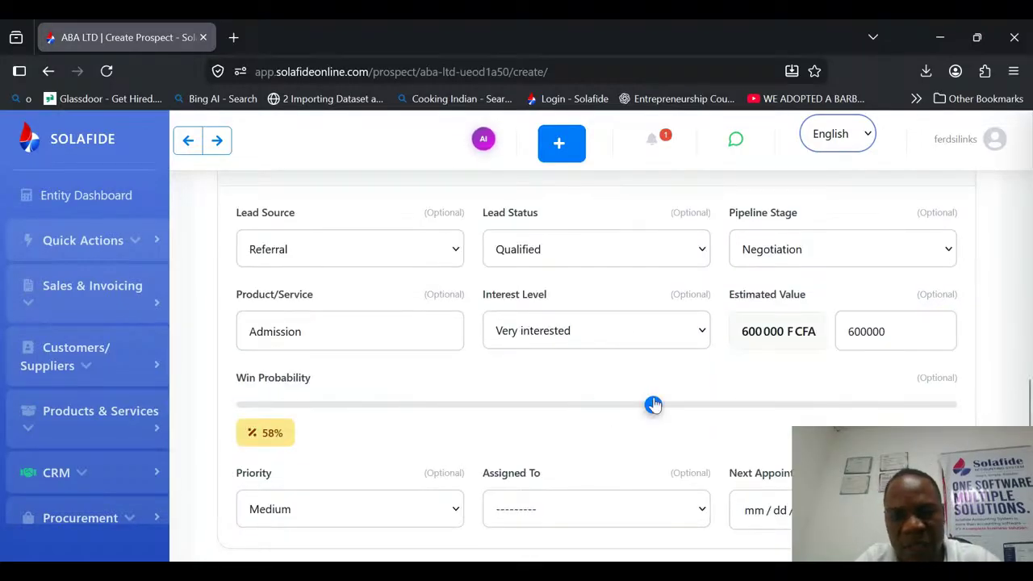
pyautogui.moveTo(653, 404); pyautogui.dragTo(752, 417)
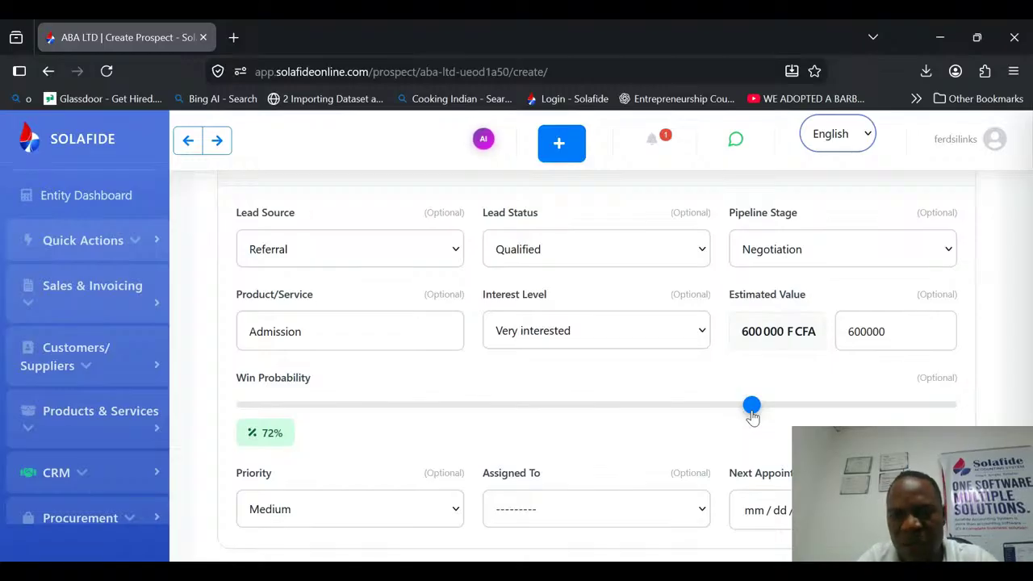
pyautogui.click(596, 331)
pyautogui.click(592, 413)
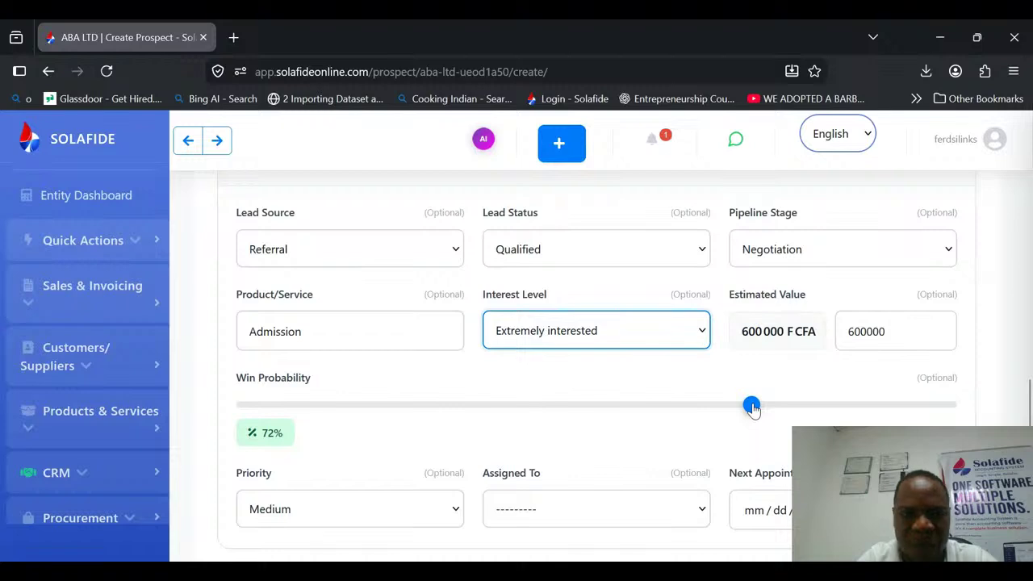
pyautogui.moveTo(753, 409); pyautogui.dragTo(846, 414)
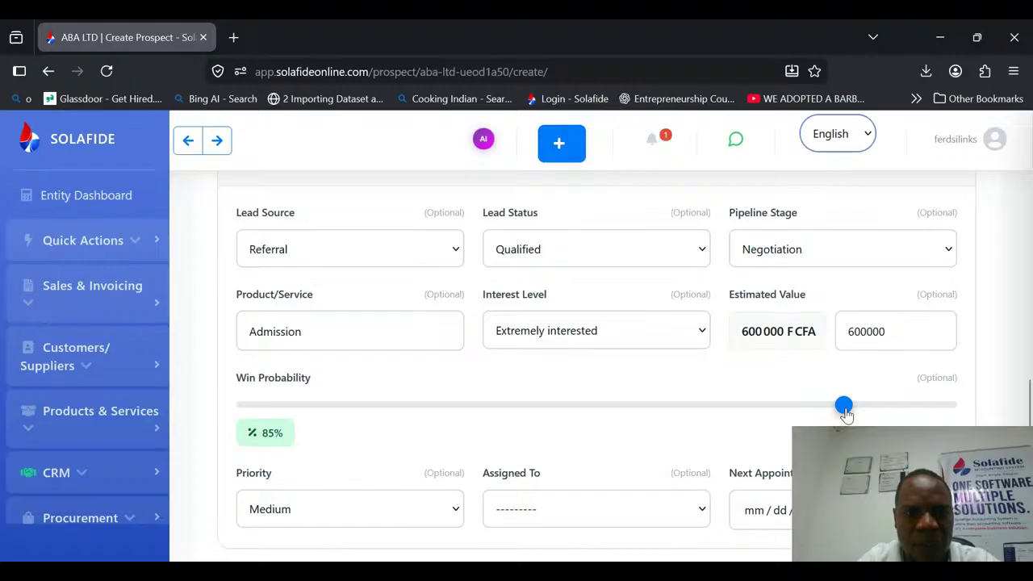
# Set the prospect's priority to Urgent in the Sales & Pipeline section.
pyautogui.scroll(-3, 845, 414)
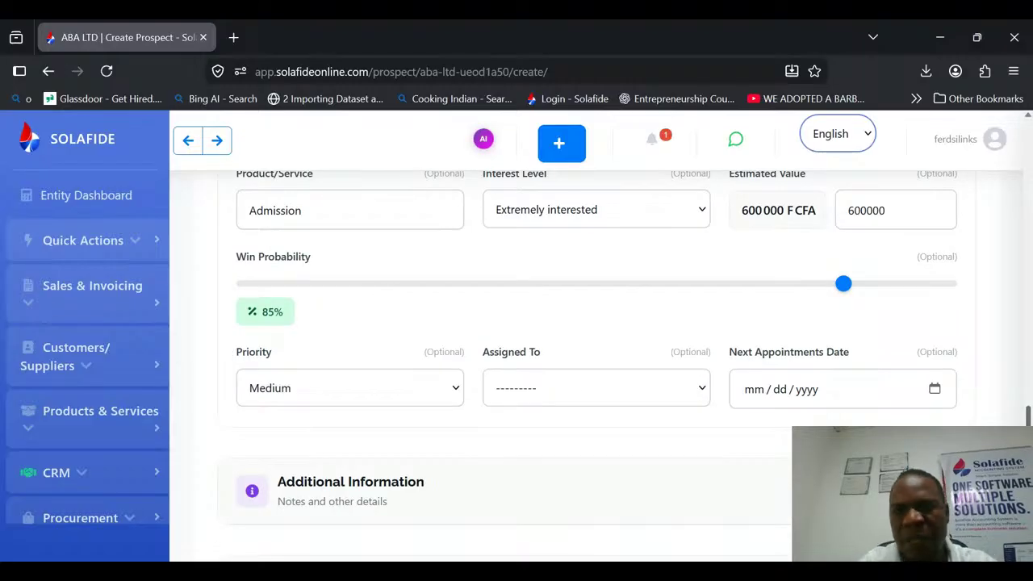
pyautogui.scroll(-1, 413, 336)
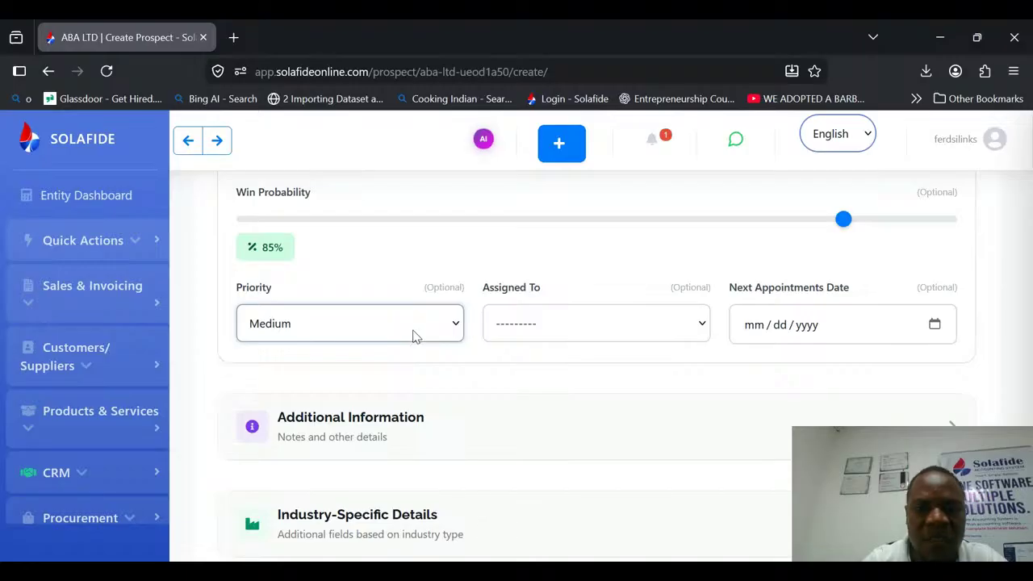
pyautogui.click(319, 354)
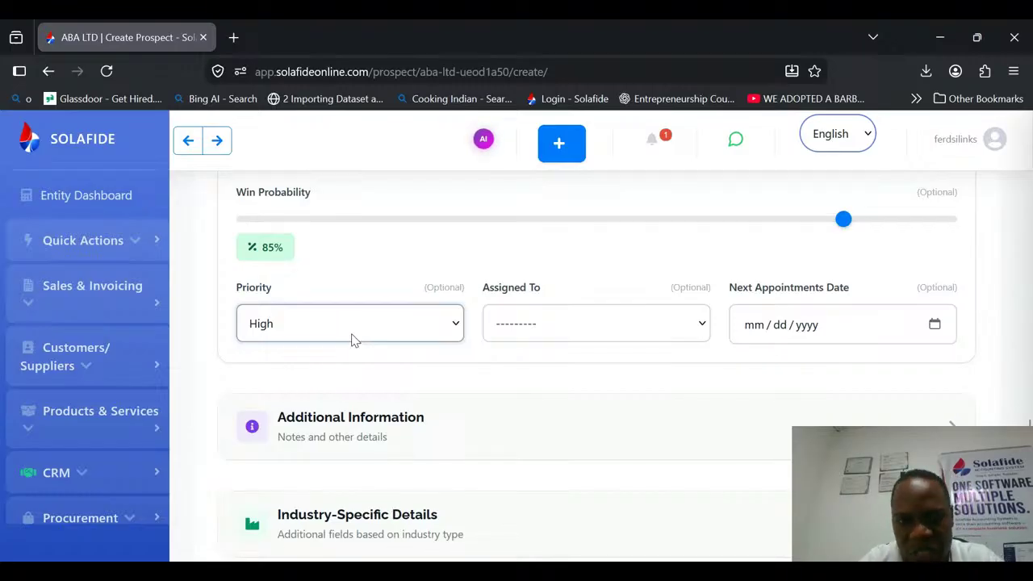
pyautogui.click(293, 431)
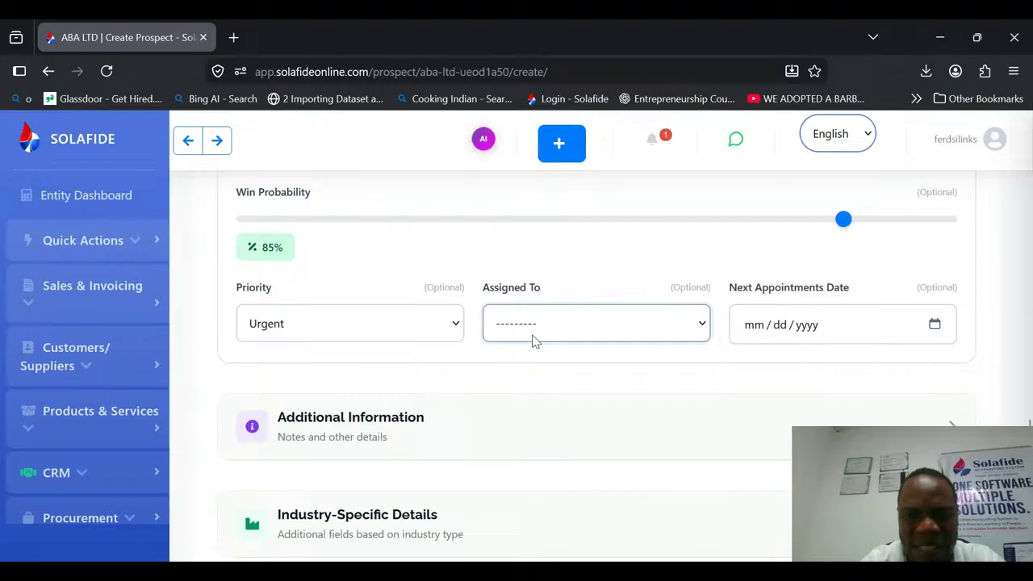
# Assign the prospect to the account user and set the next appointments date to 06/16/2026.
pyautogui.click(525, 378)
pyautogui.click(934, 326)
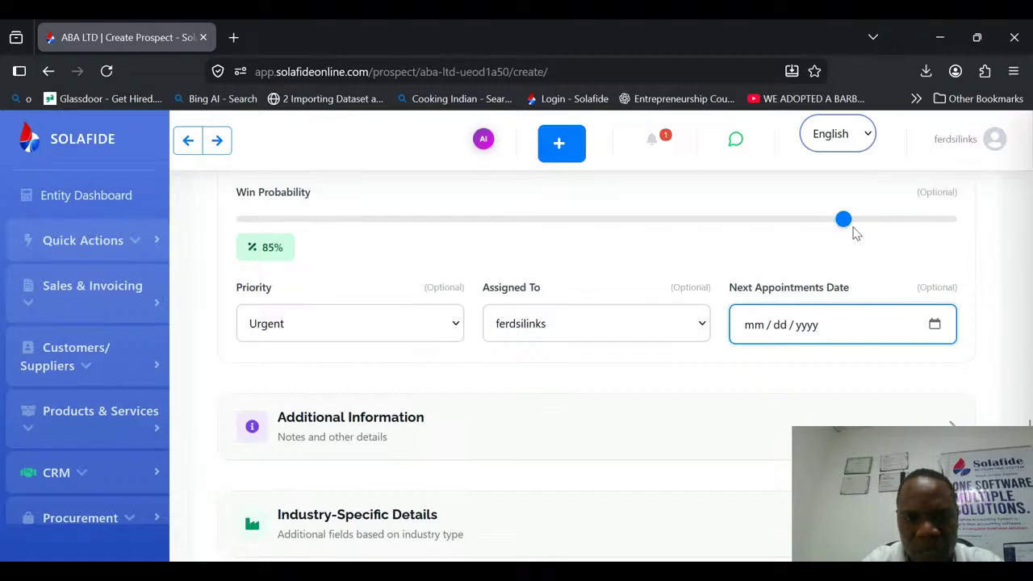
pyautogui.click(817, 181)
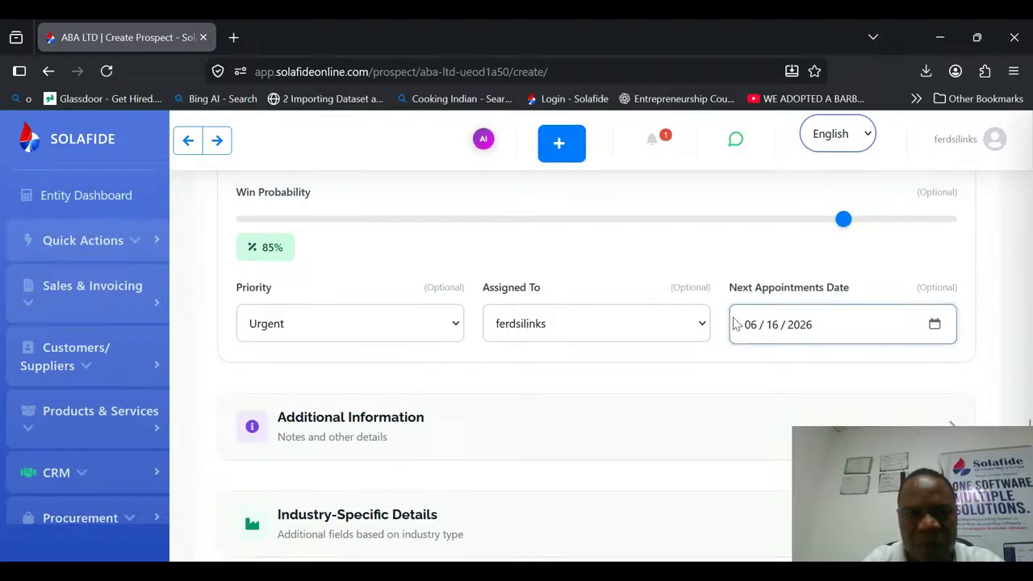
# Expand the prospect's Additional Information section and begin the Notes with "Discussed admisssion into the accounting".
pyautogui.click(951, 424)
pyautogui.moveTo(1029, 376); pyautogui.dragTo(1030, 417)
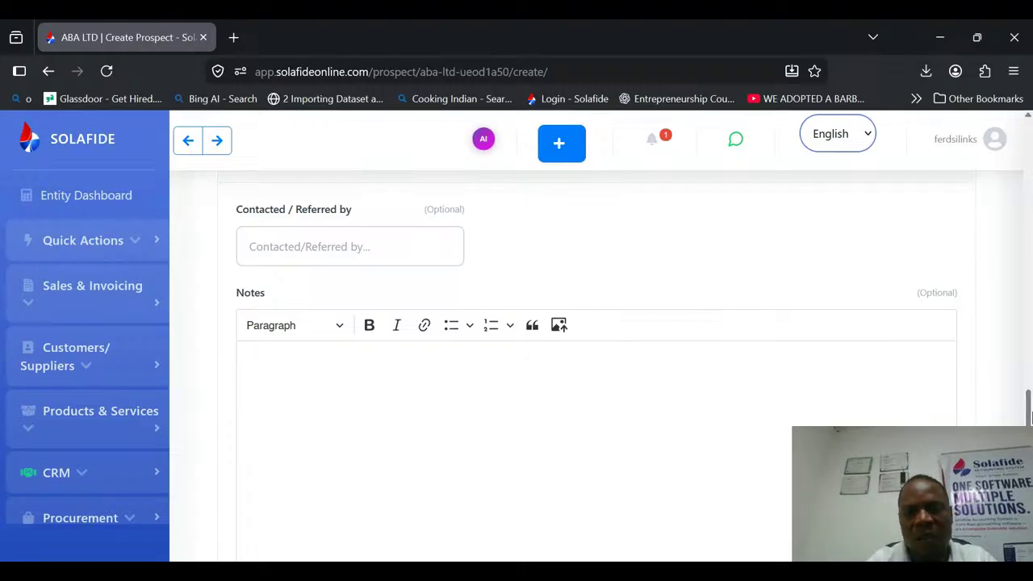
pyautogui.scroll(-1, 406, 250)
pyautogui.click(418, 287)
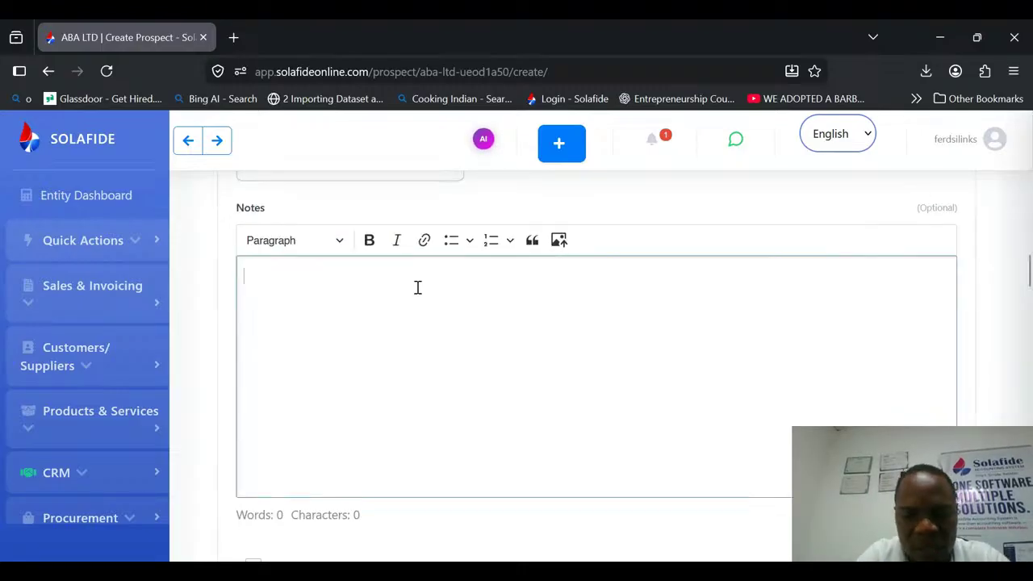
pyautogui.write('Discus')
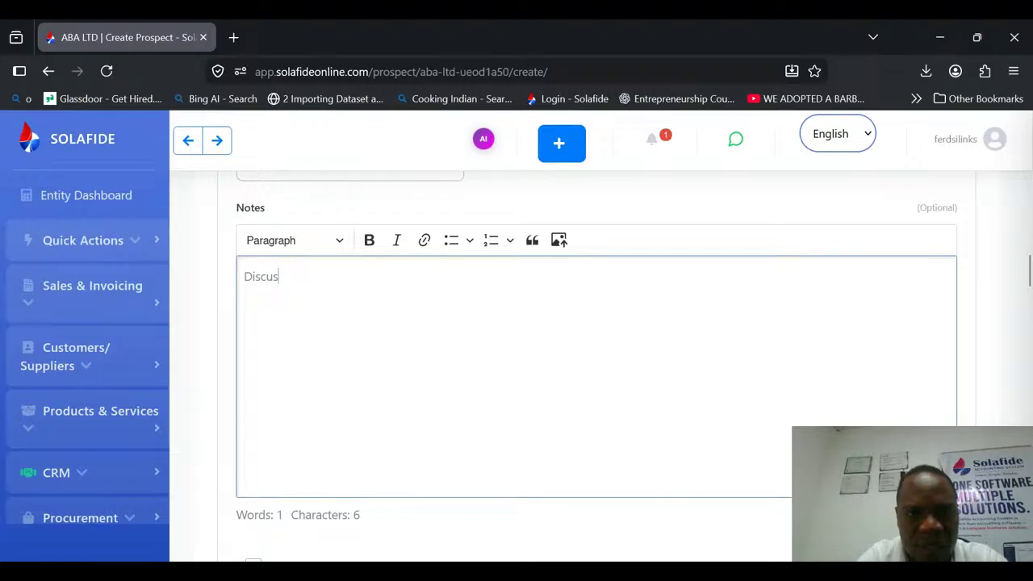
pyautogui.write('se')
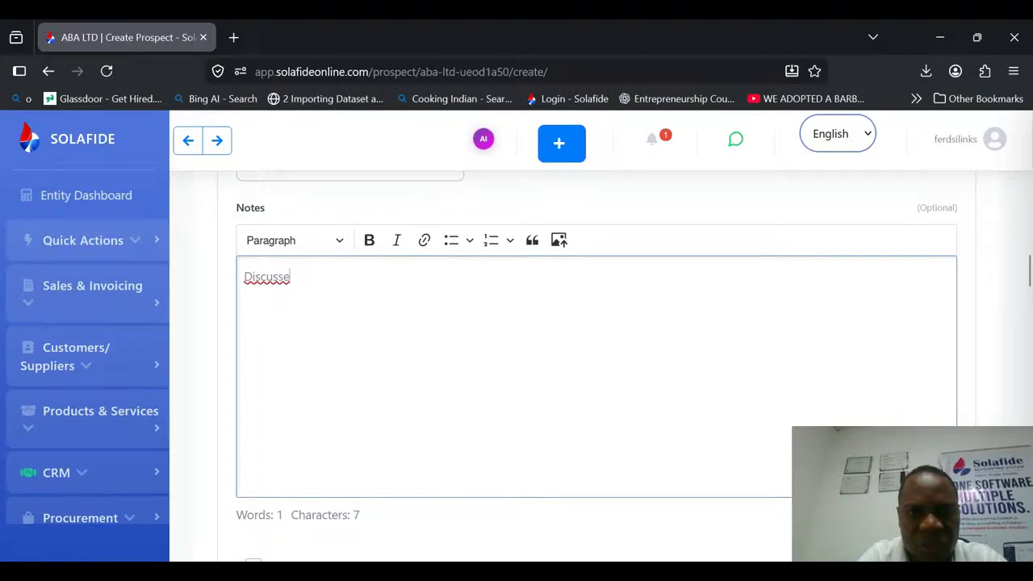
pyautogui.write('d admins')
pyautogui.press('BackSpace')
pyautogui.press('BackSpace')
pyautogui.write('s')
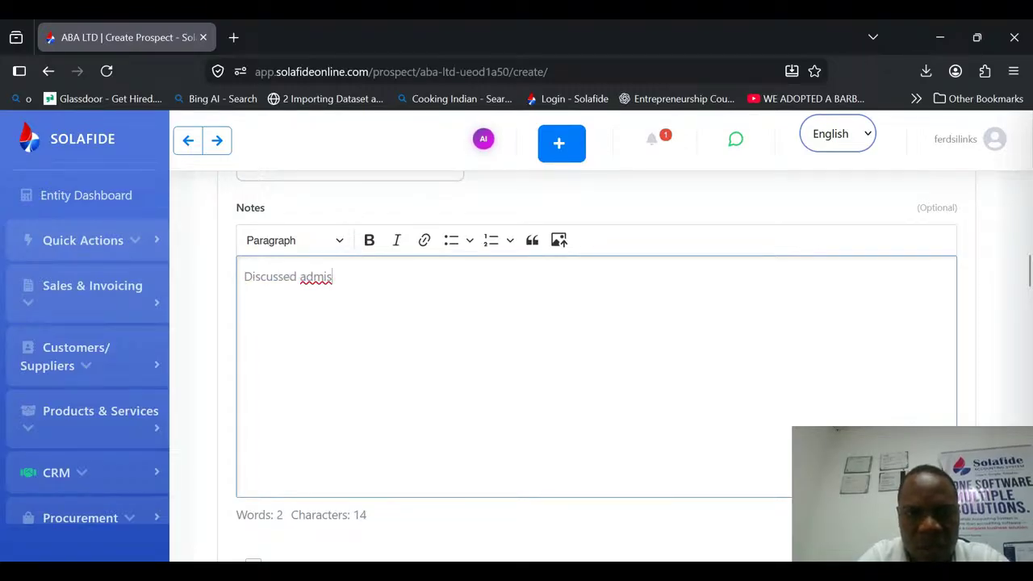
pyautogui.write('ssion to the')
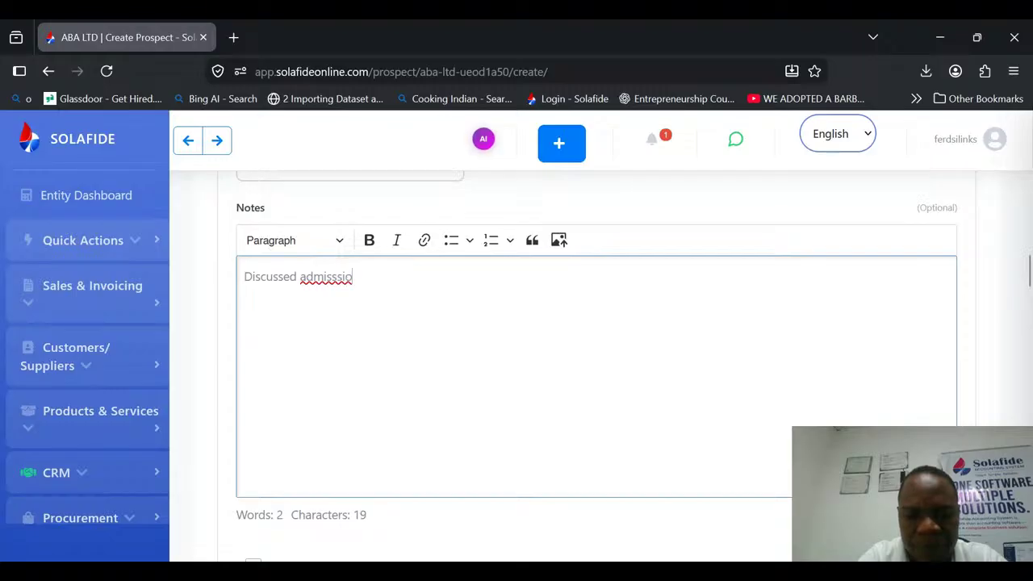
pyautogui.press('BackSpace')
pyautogui.press('BackSpace')
pyautogui.press('BackSpace')
pyautogui.press('BackSpace')
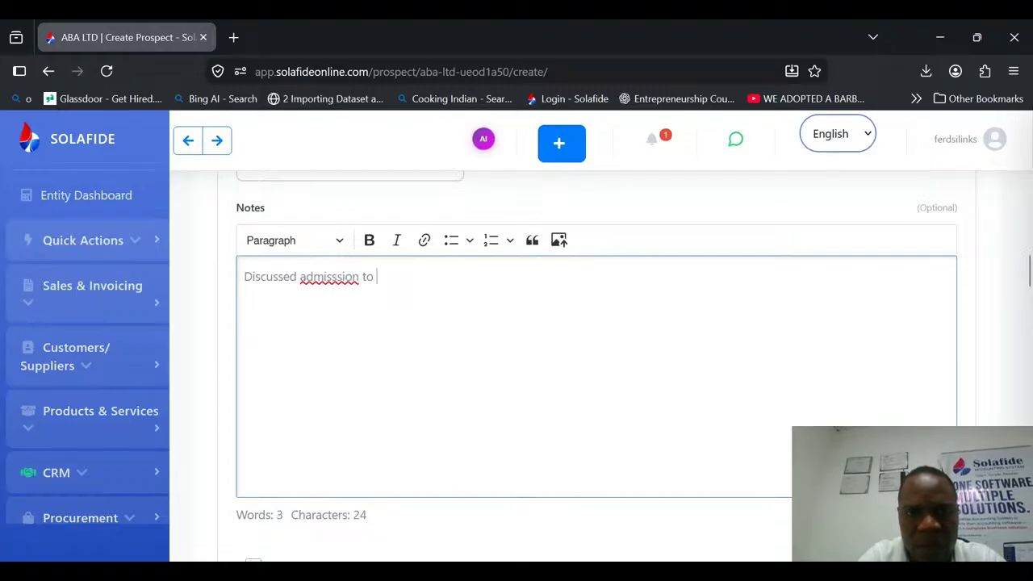
pyautogui.press('BackSpace')
pyautogui.press('BackSpace')
pyautogui.press('BackSpace')
pyautogui.write('into the accounti')
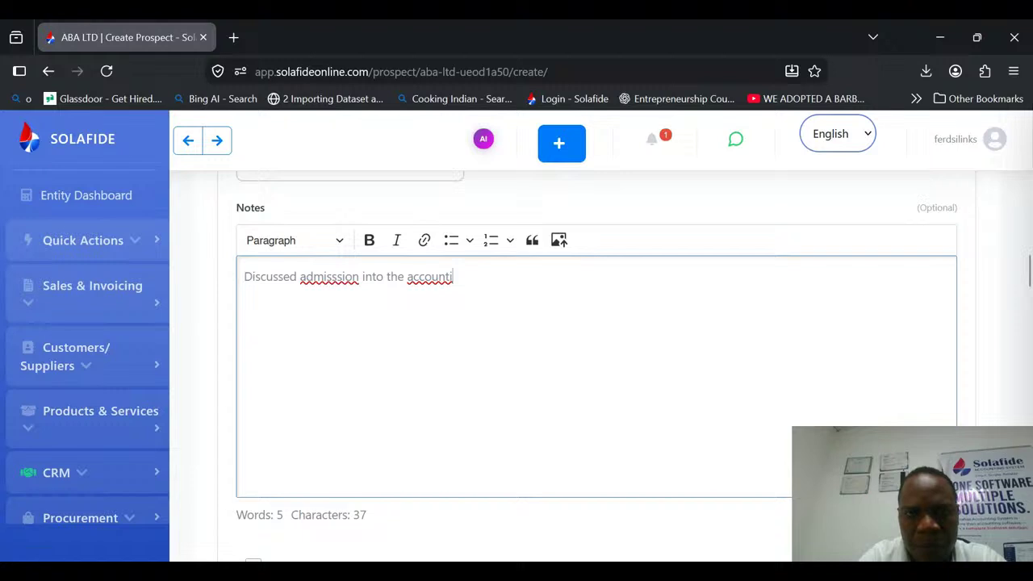
pyautogui.write('ng ')
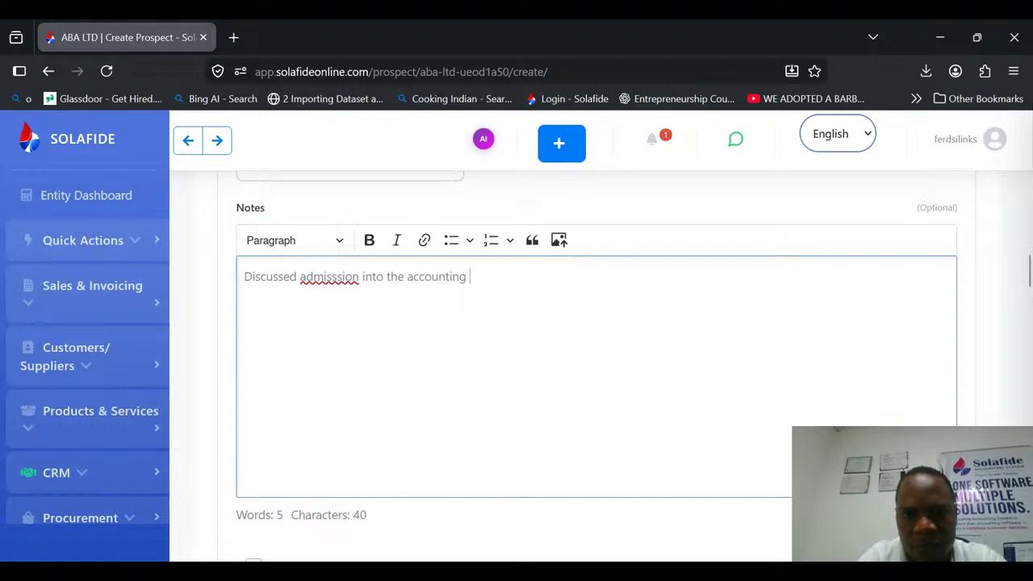
pyautogui.write('program fof')
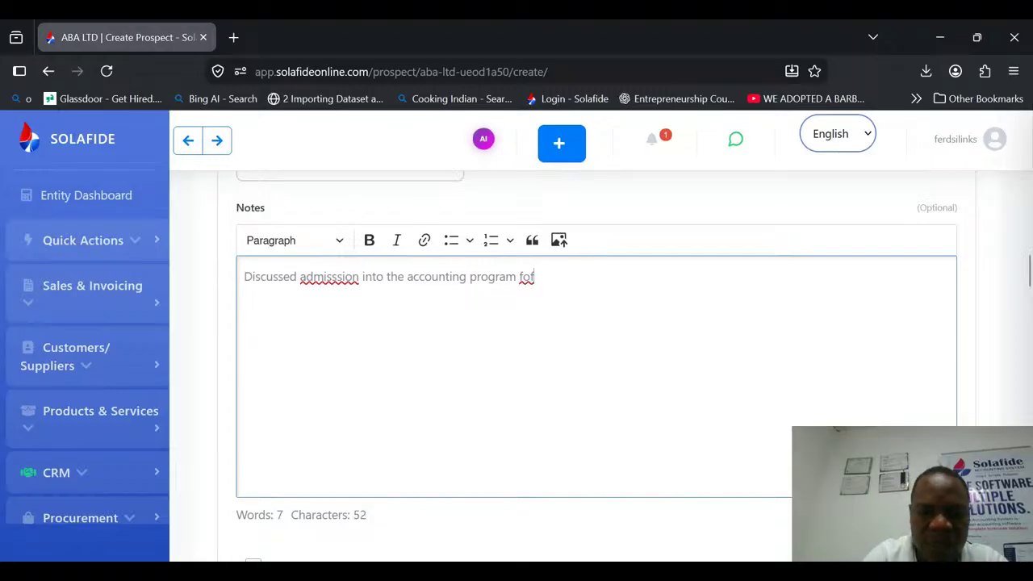
# Continue the prospect's note with "program for 2026/2027 academic and".
pyautogui.press('BackSpace')
pyautogui.write('r 2026/')
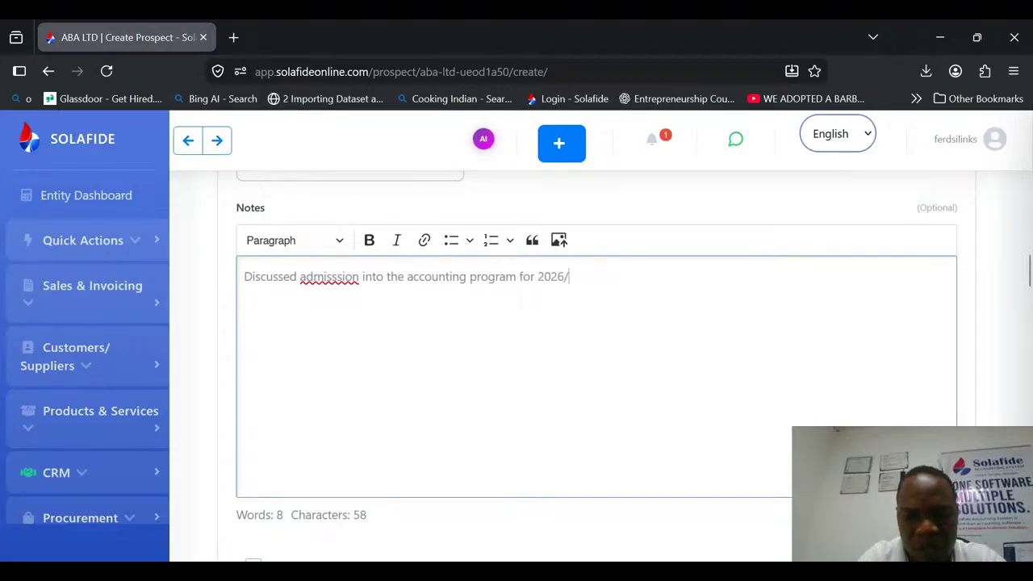
pyautogui.write('2027 ')
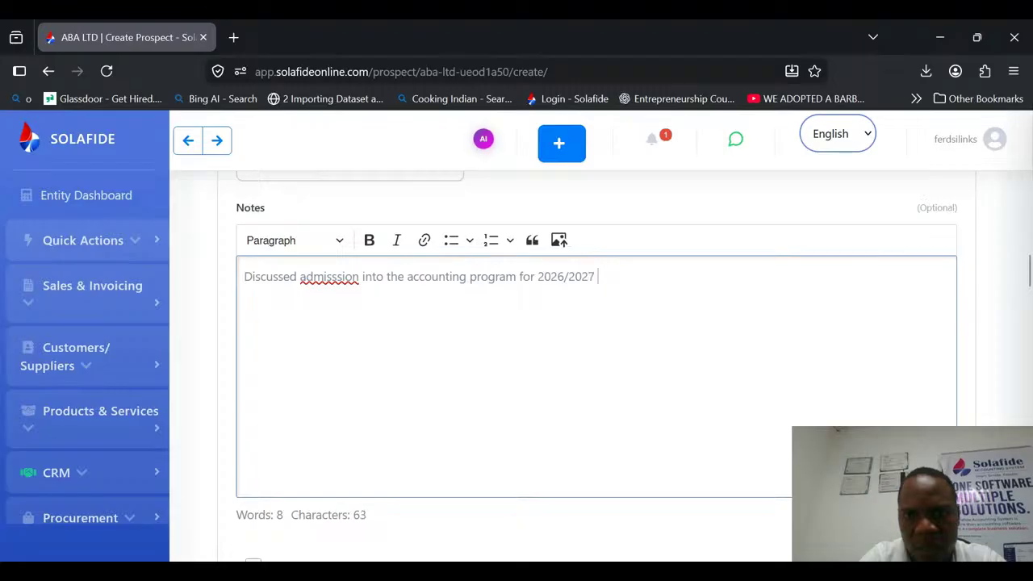
pyautogui.write('acad')
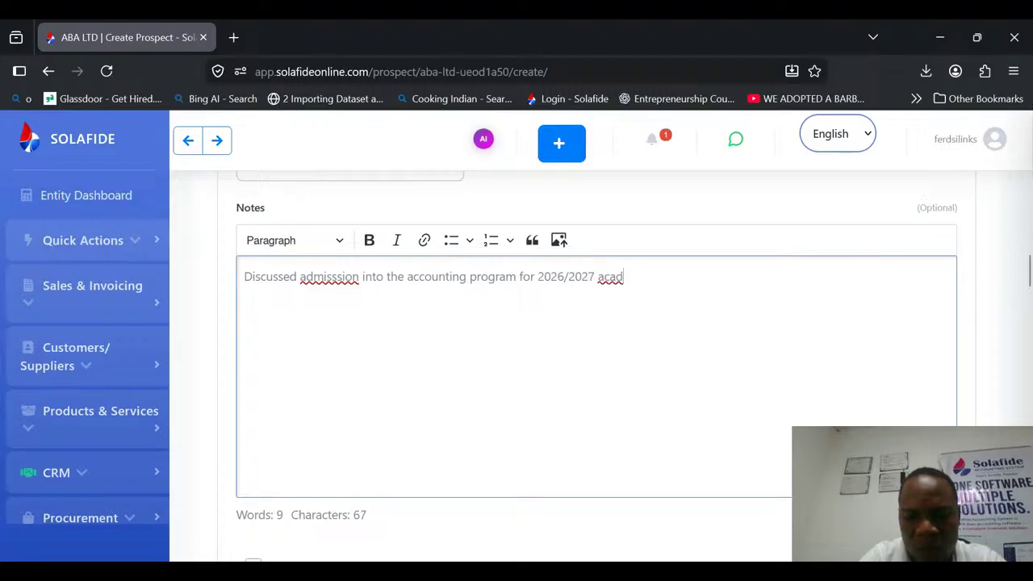
pyautogui.write('emic and ')
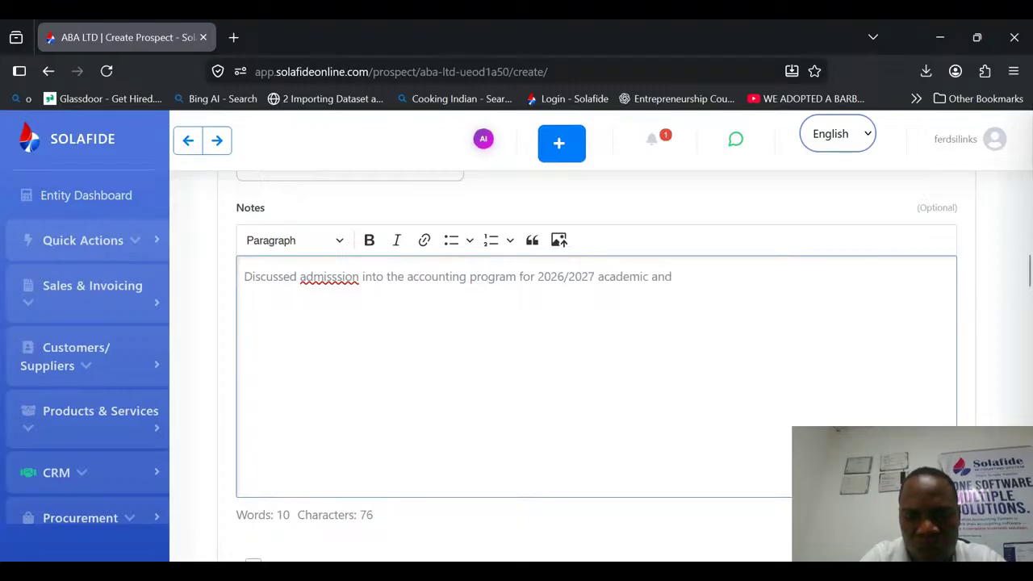
pyautogui.write('w')
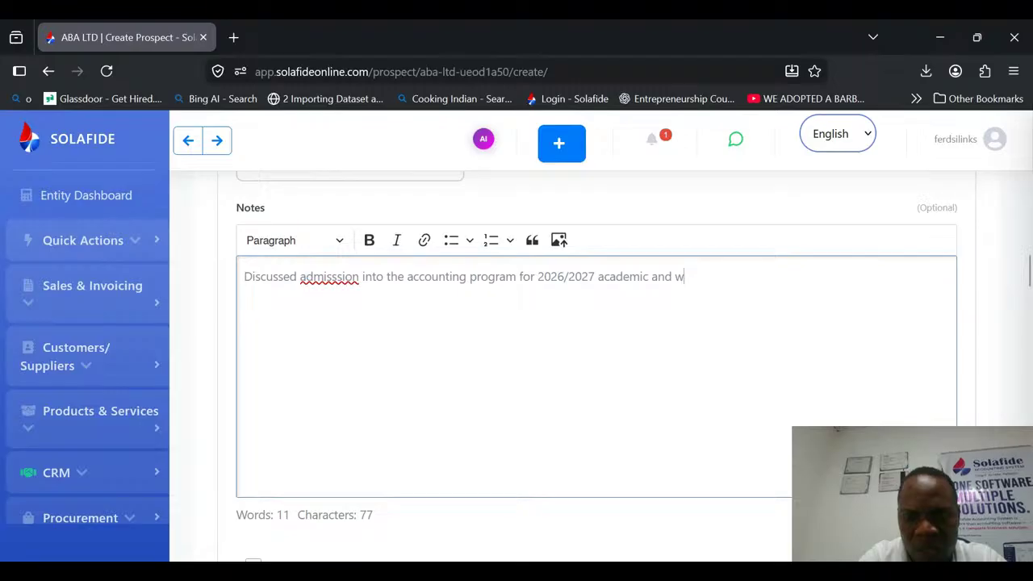
# Extend the note's sentence with "he seeking a 20% discount".
pyautogui.press('BackSpace')
pyautogui.write('she')
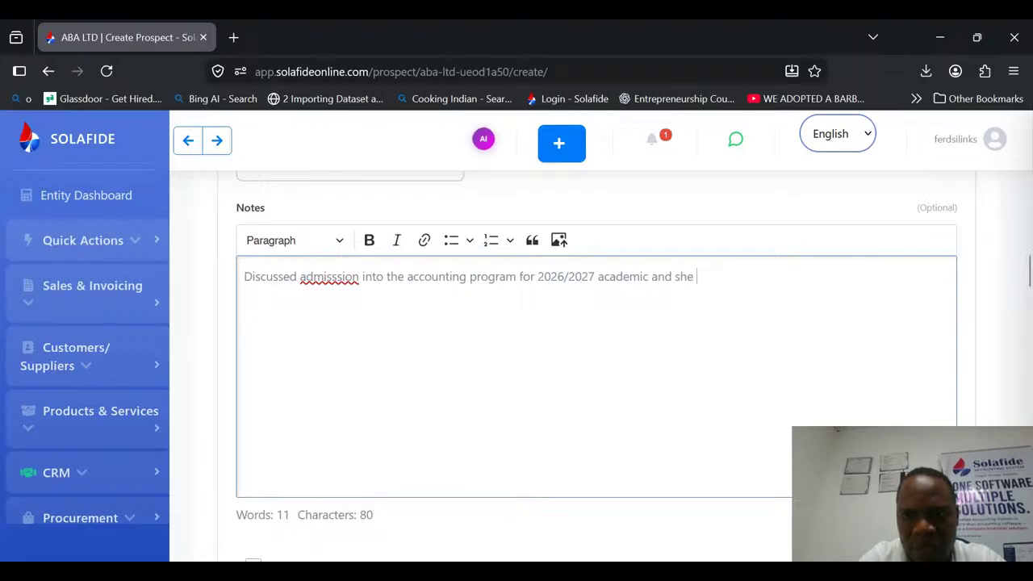
pyautogui.press('BackSpace')
pyautogui.press('BackSpace')
pyautogui.press('BackSpace')
pyautogui.press('BackSpace')
pyautogui.write('he seeking')
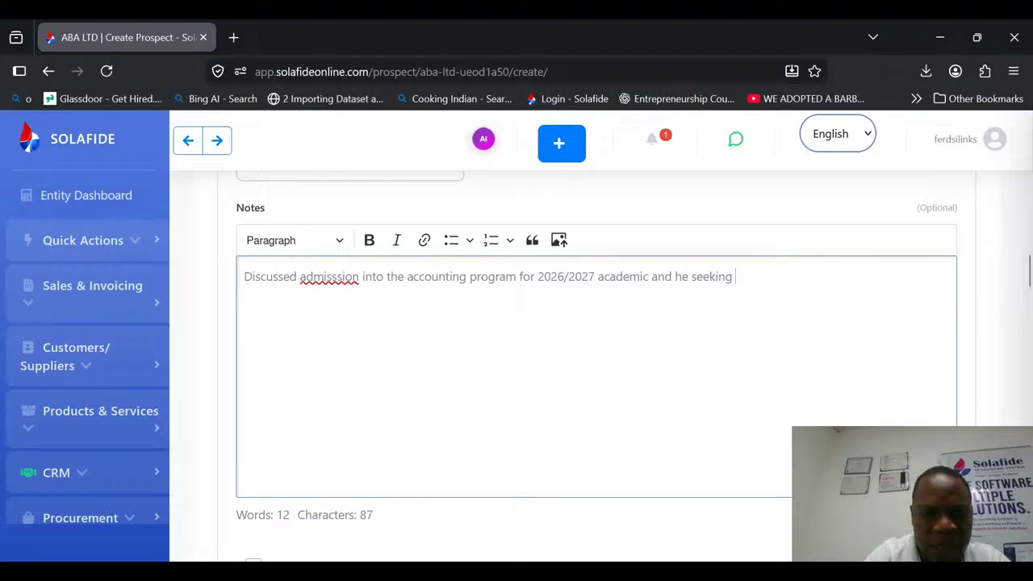
pyautogui.write(' a ')
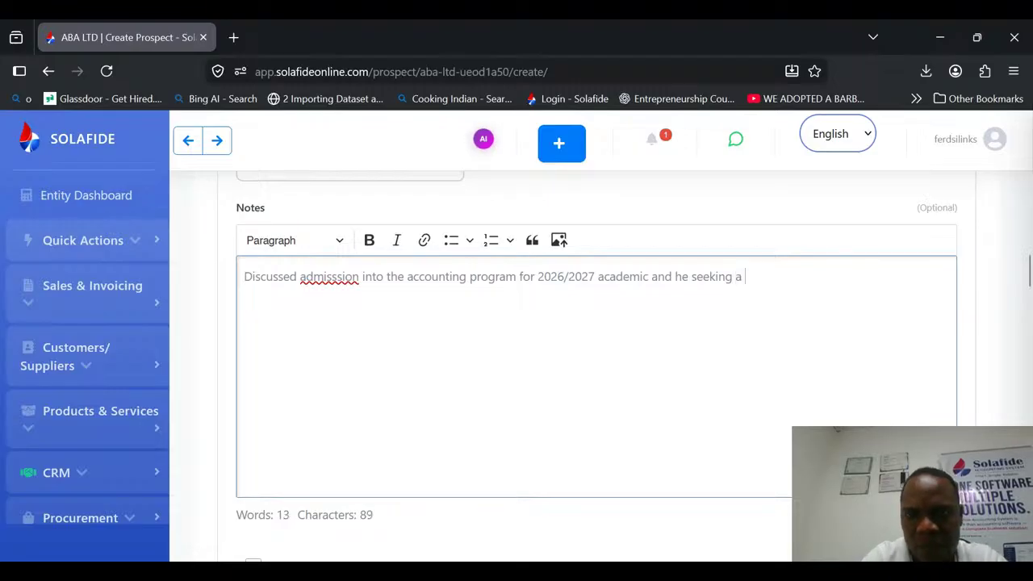
pyautogui.write('20% ds')
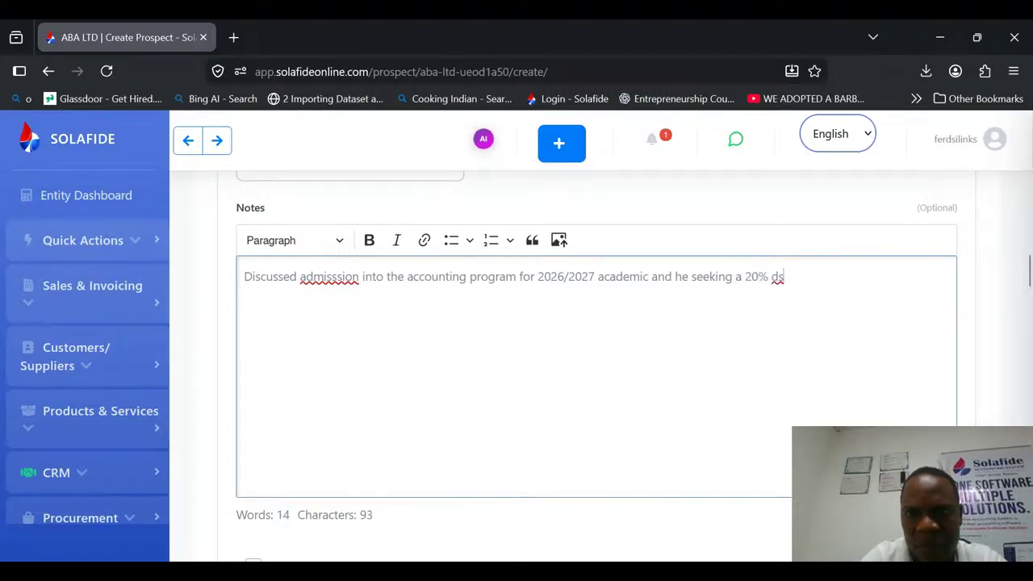
pyautogui.press('BackSpace')
pyautogui.press('BackSpace')
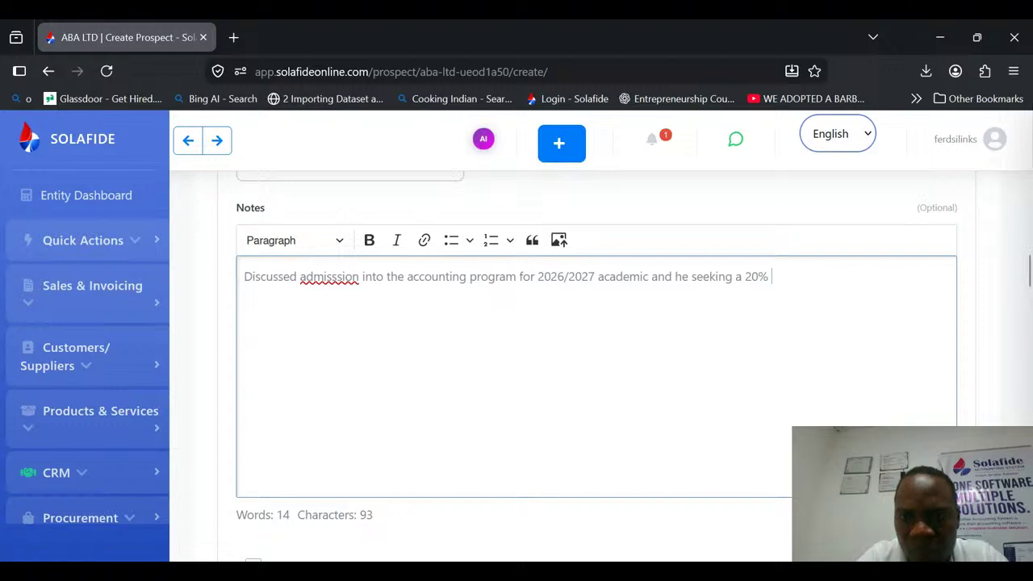
pyautogui.write('discount')
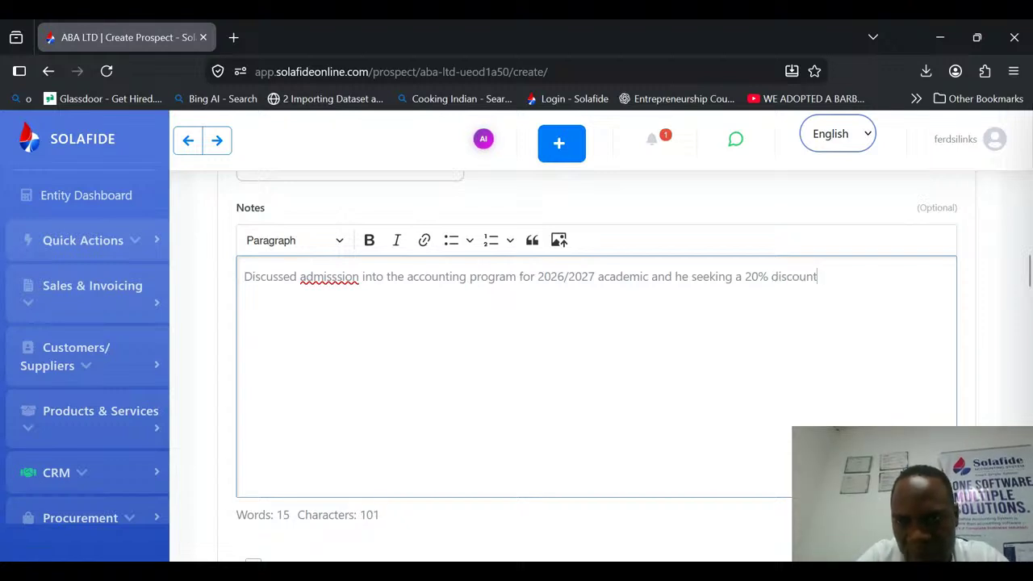
pyautogui.write(' for teh fi')
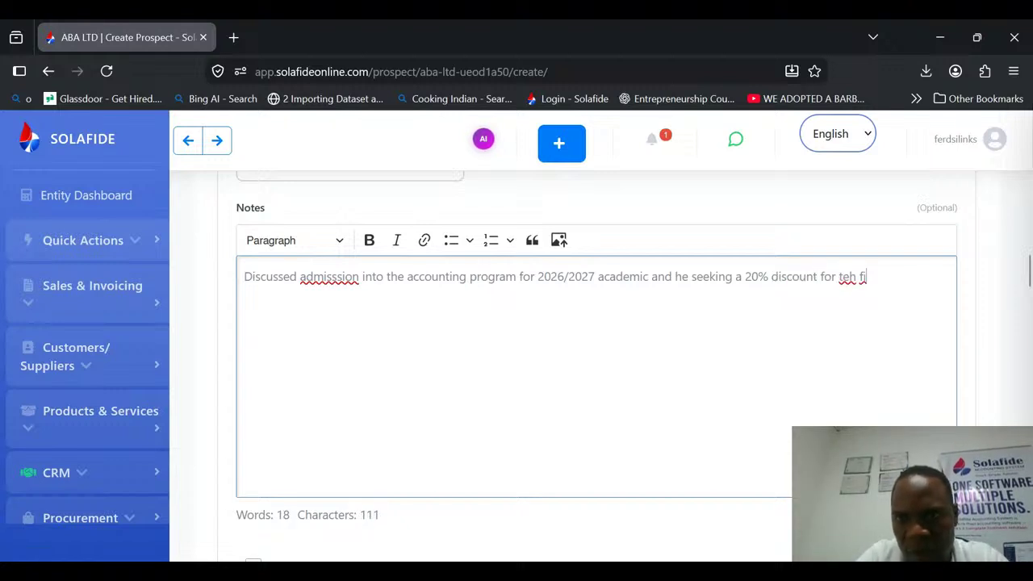
# Finish the note with "for the first year" and correct the misspelled word near its start to "admission".
pyautogui.press('BackSpace')
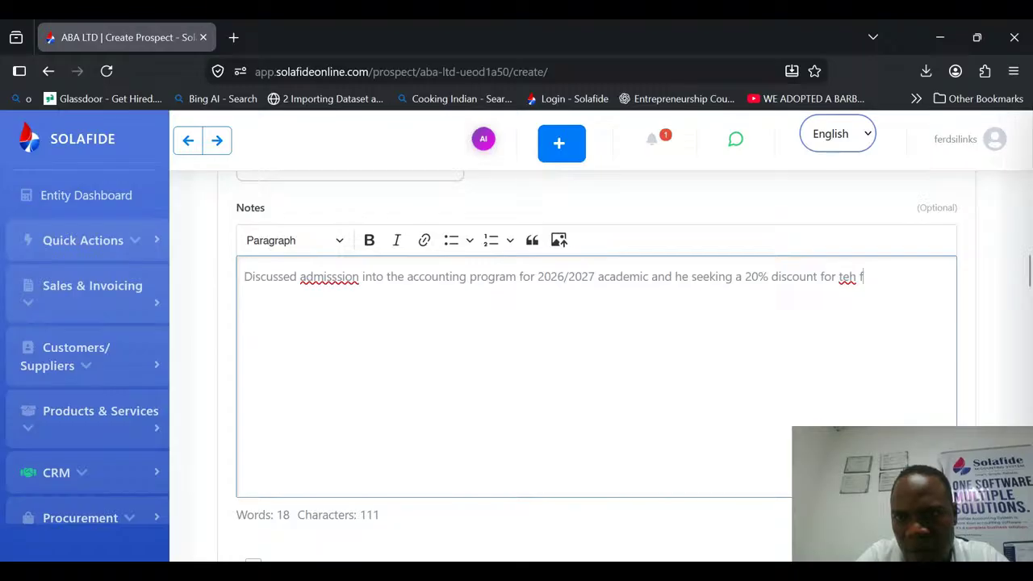
pyautogui.press('BackSpace')
pyautogui.press('BackSpace')
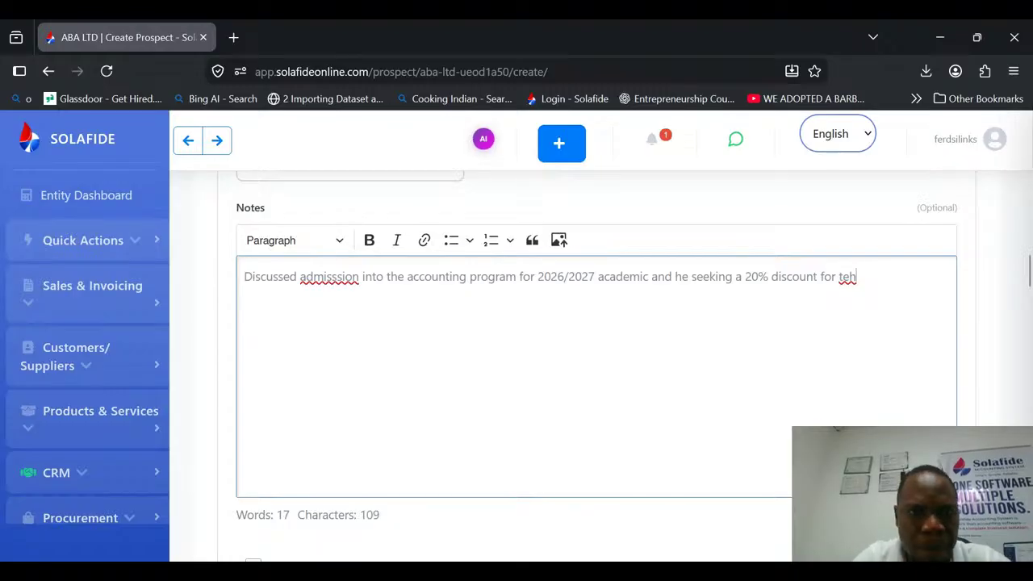
pyautogui.press('BackSpace')
pyautogui.press('BackSpace')
pyautogui.write('he first year')
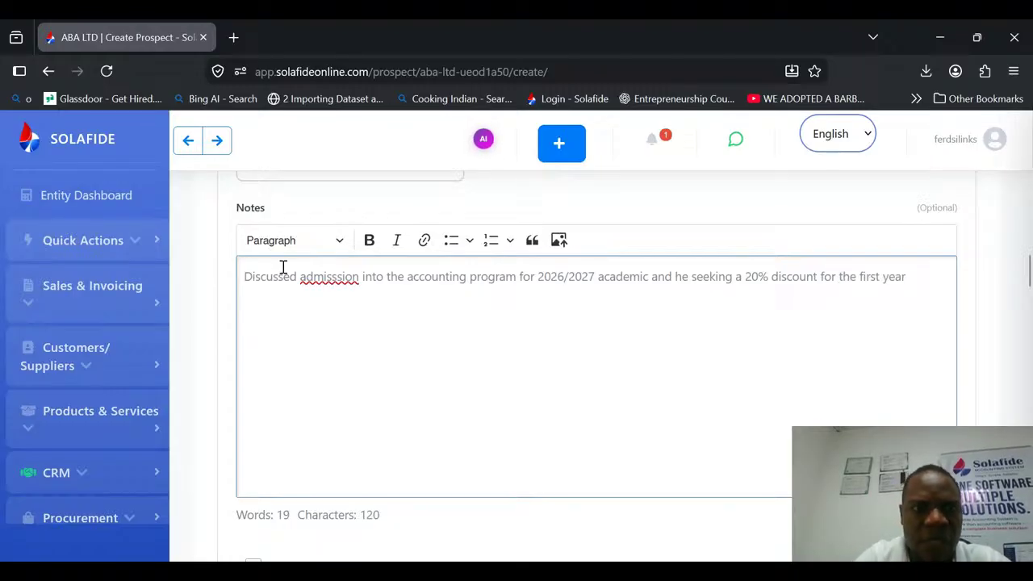
pyautogui.click(334, 282)
pyautogui.press('BackSpace')
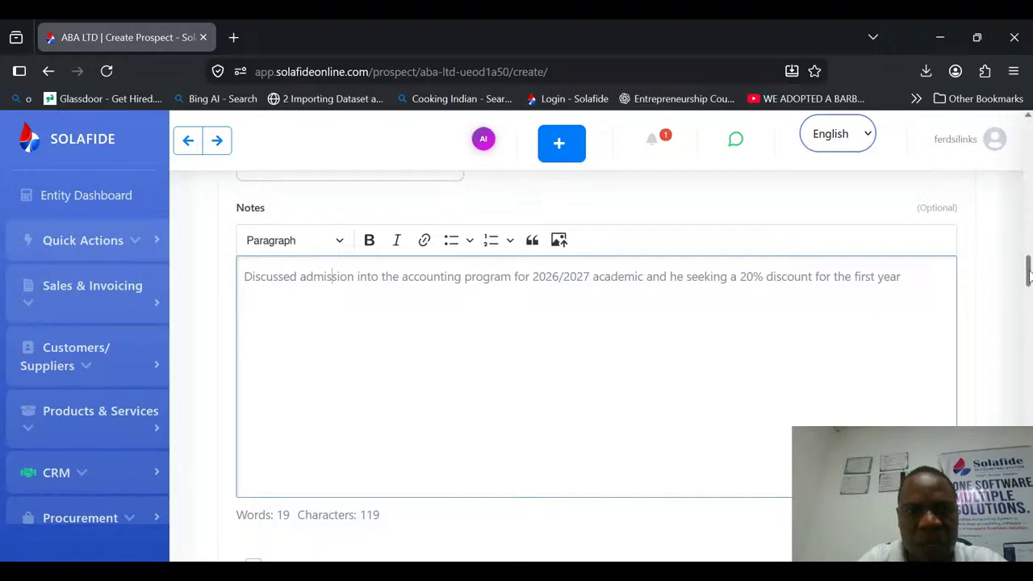
# Review the rest of the prospect form and save the prospect.
pyautogui.moveTo(1029, 275); pyautogui.dragTo(1030, 308)
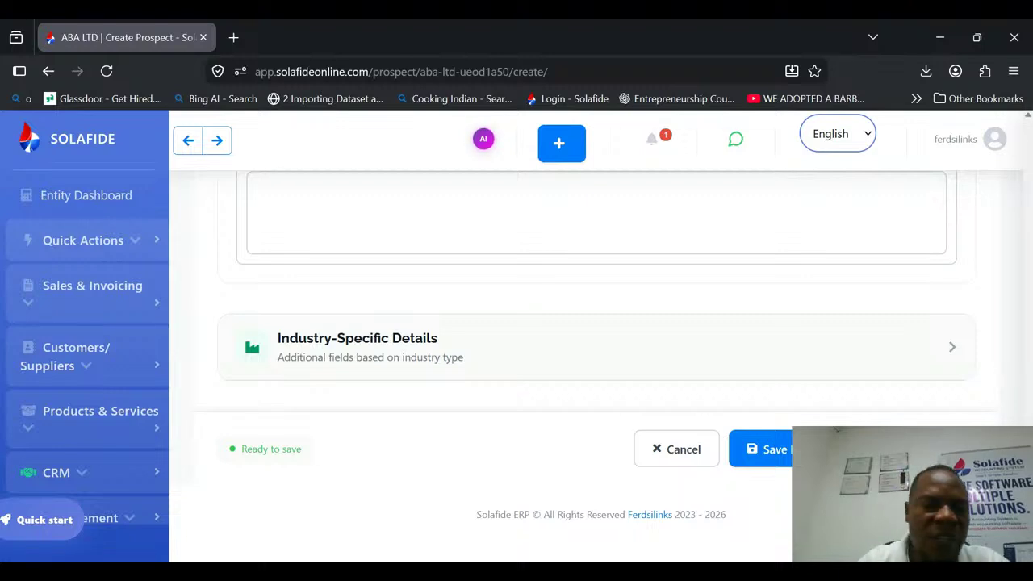
pyautogui.scroll(5, 332, 196)
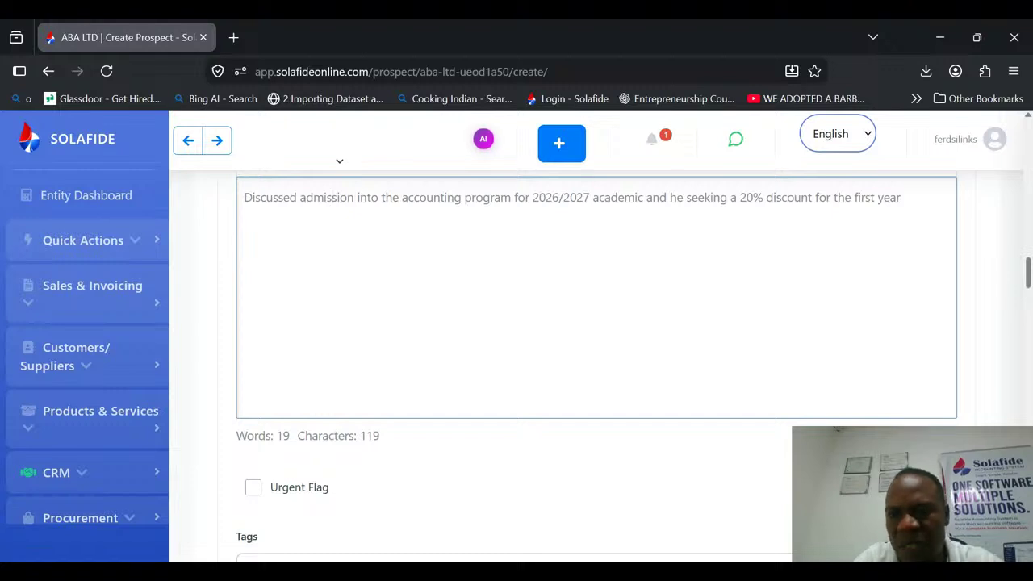
pyautogui.scroll(-10, 1018, 353)
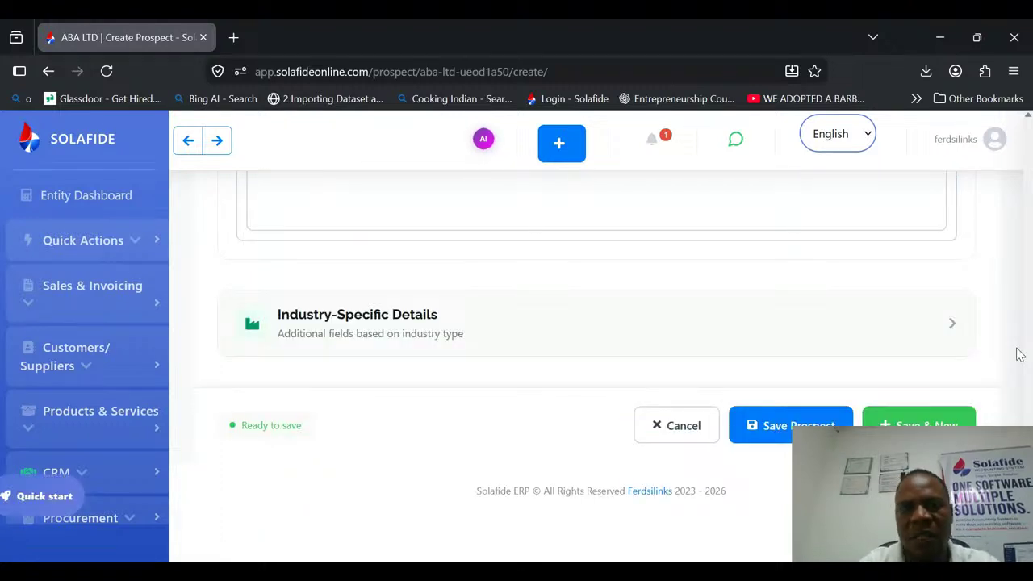
pyautogui.click(806, 425)
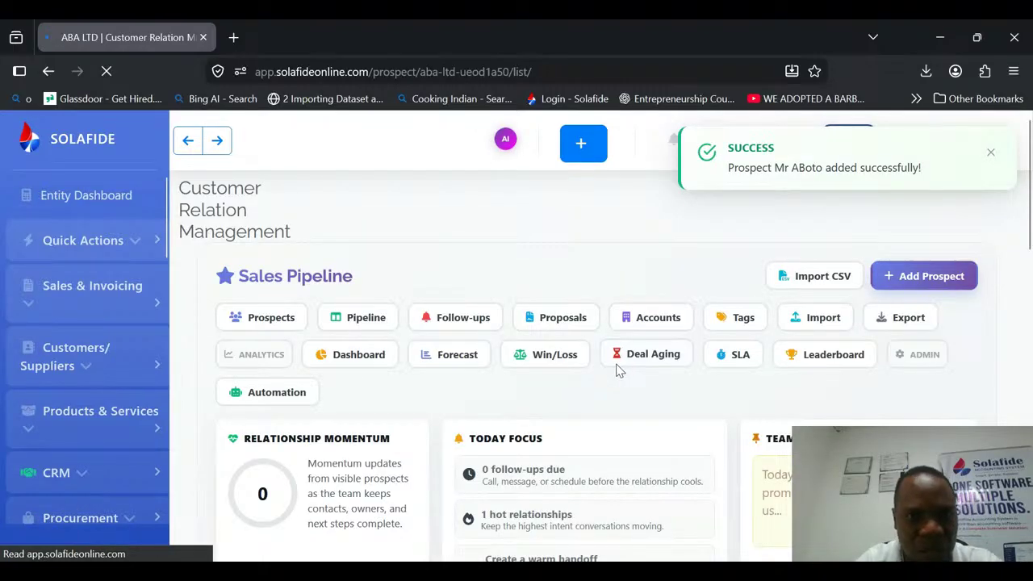
# Examine the Sales Pipeline summary cards and the new prospect's entry in the All Prospects table.
pyautogui.click(1029, 290)
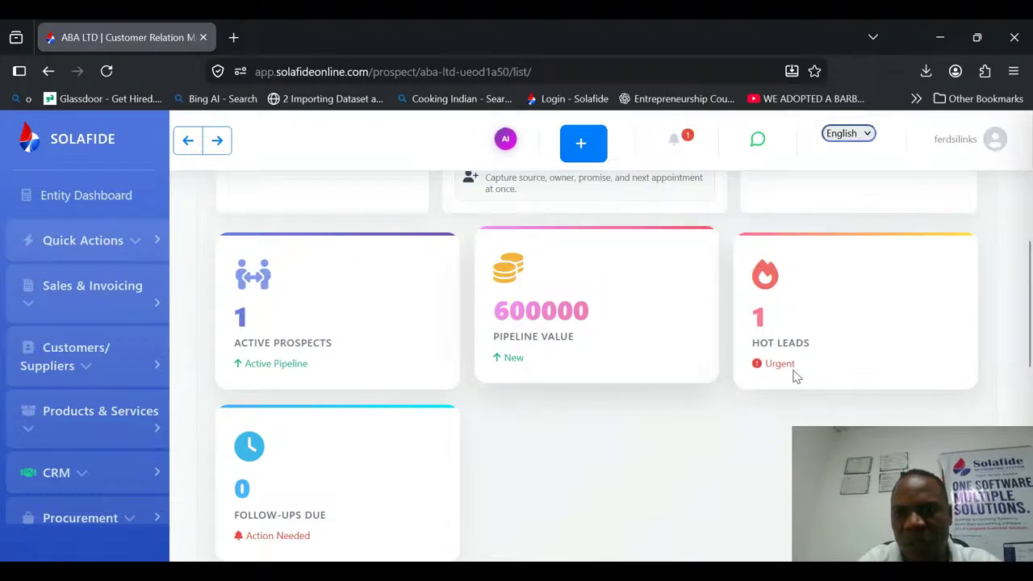
pyautogui.moveTo(1030, 332); pyautogui.dragTo(1032, 409)
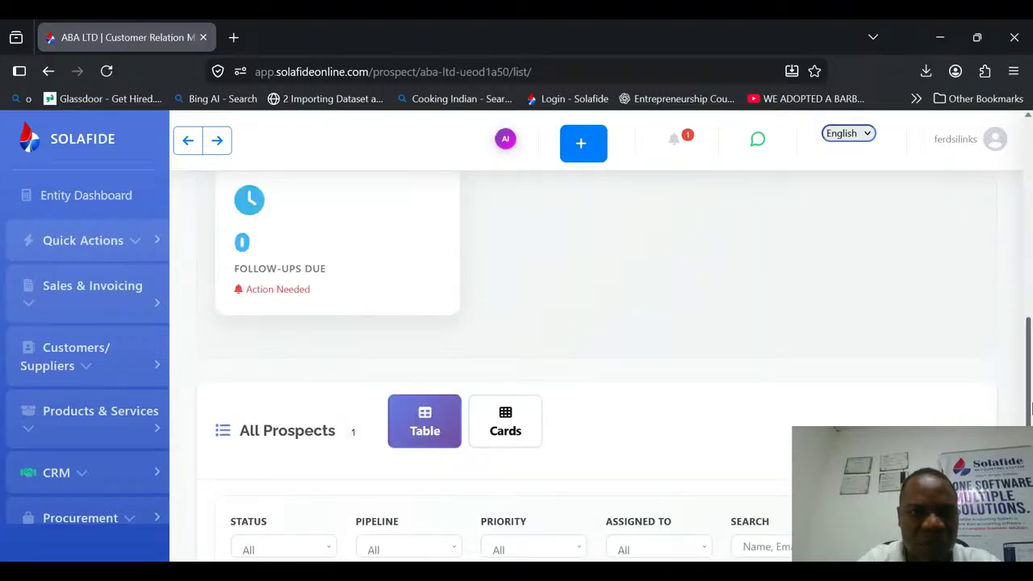
pyautogui.scroll(5, 771, 377)
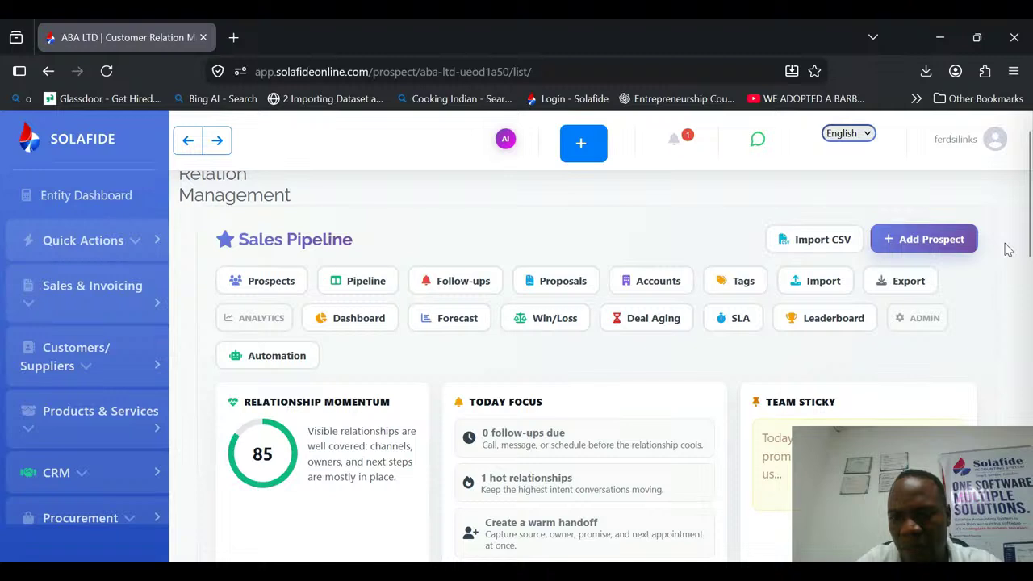
pyautogui.scroll(-5, 282, 323)
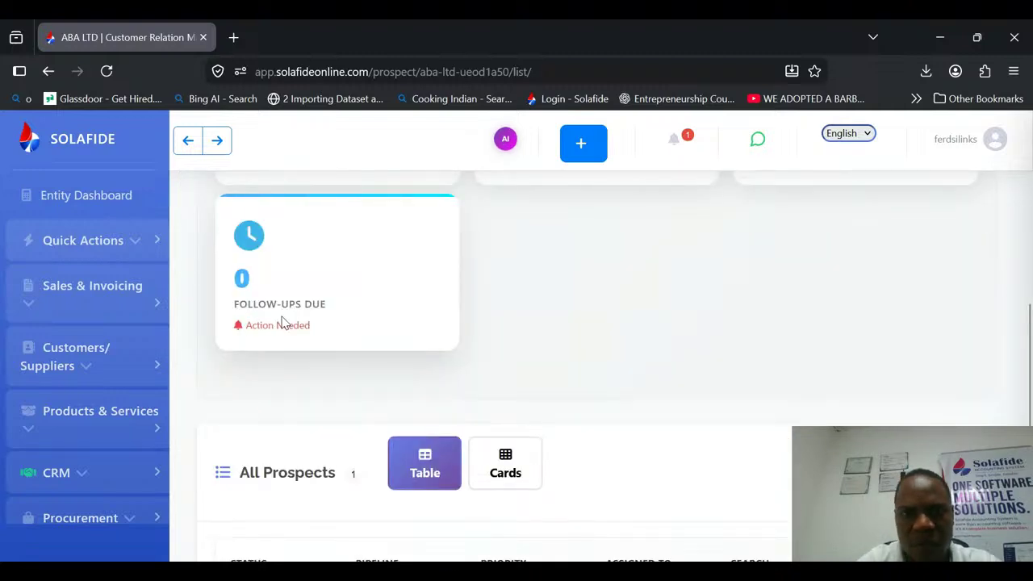
pyautogui.scroll(-3, 282, 323)
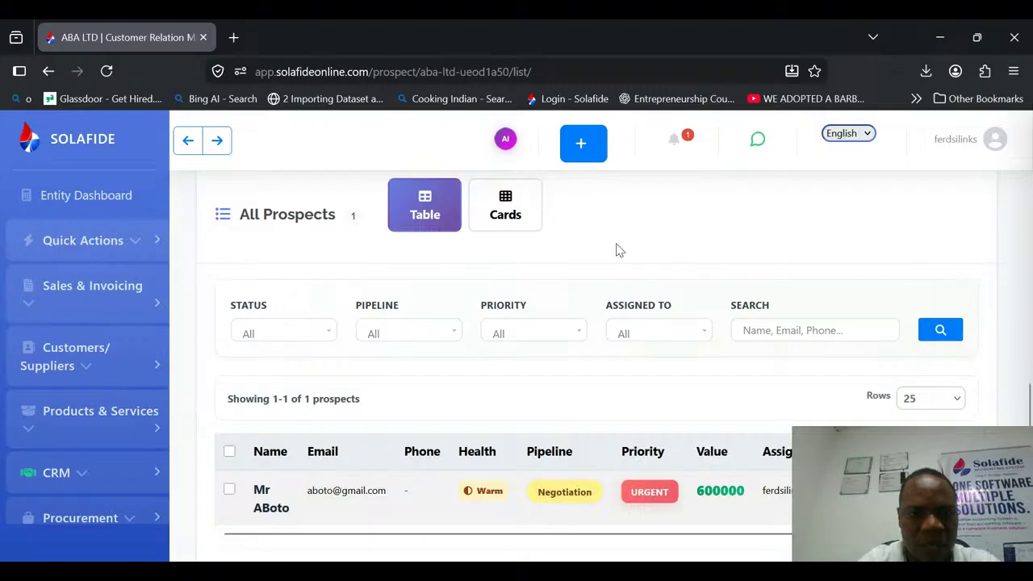
# Show the All Prospects list as cards and examine the new prospect's card and its available actions.
pyautogui.click(505, 205)
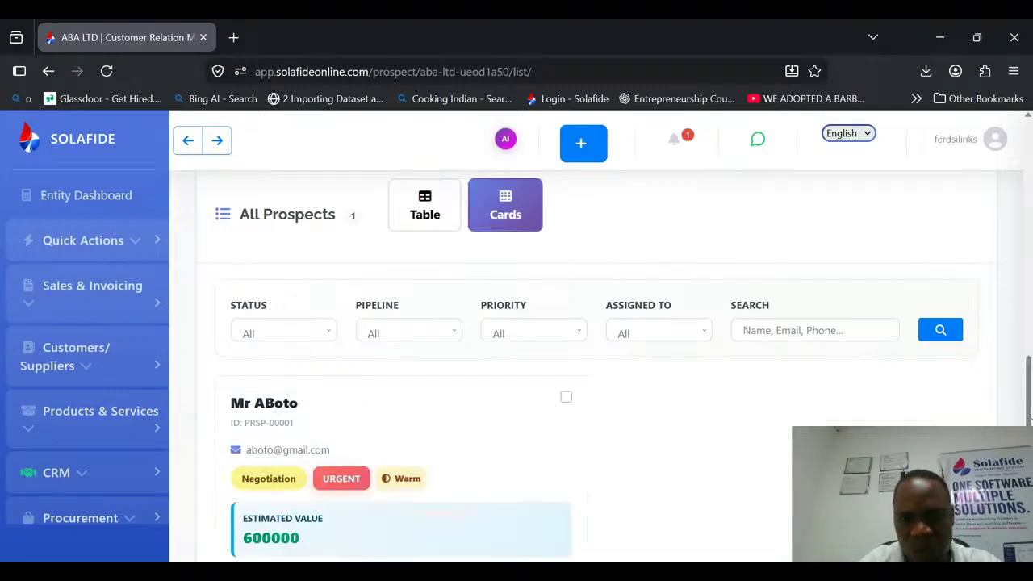
pyautogui.scroll(-3, 422, 385)
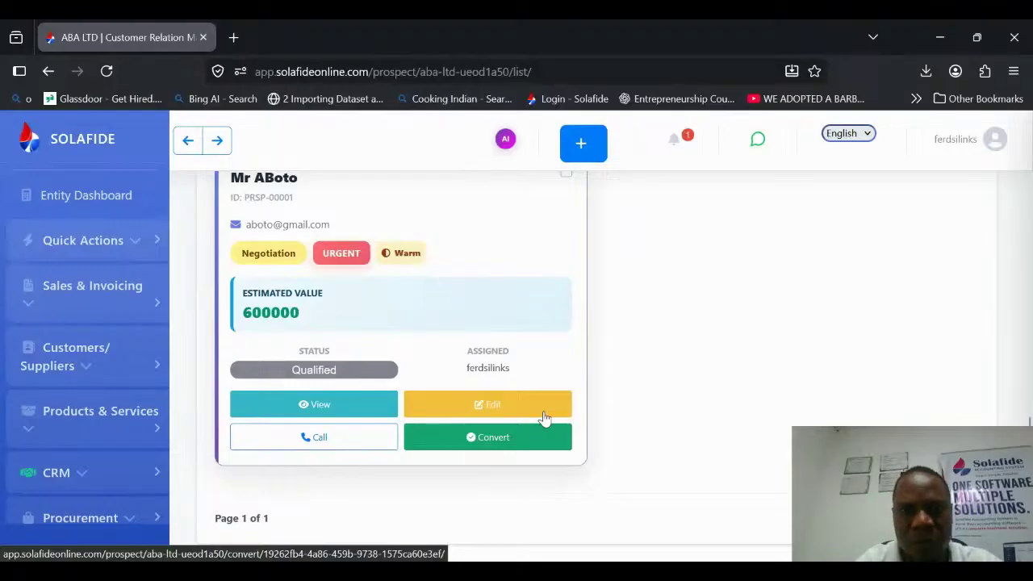
pyautogui.click(375, 438)
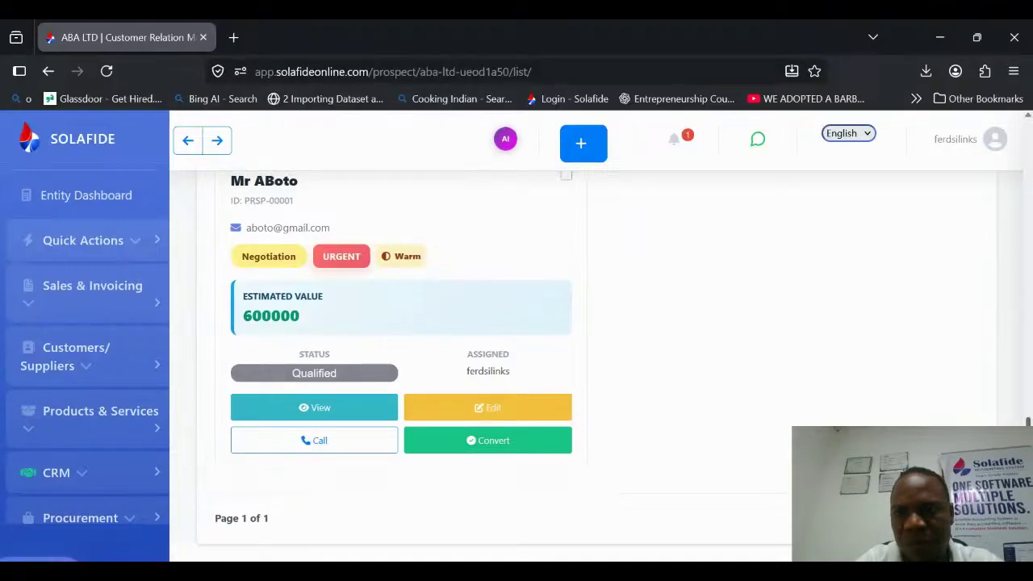
# Check the Follow-up Queue and return to the Sales Pipeline overview.
pyautogui.moveTo(1030, 426); pyautogui.dragTo(1032, 153)
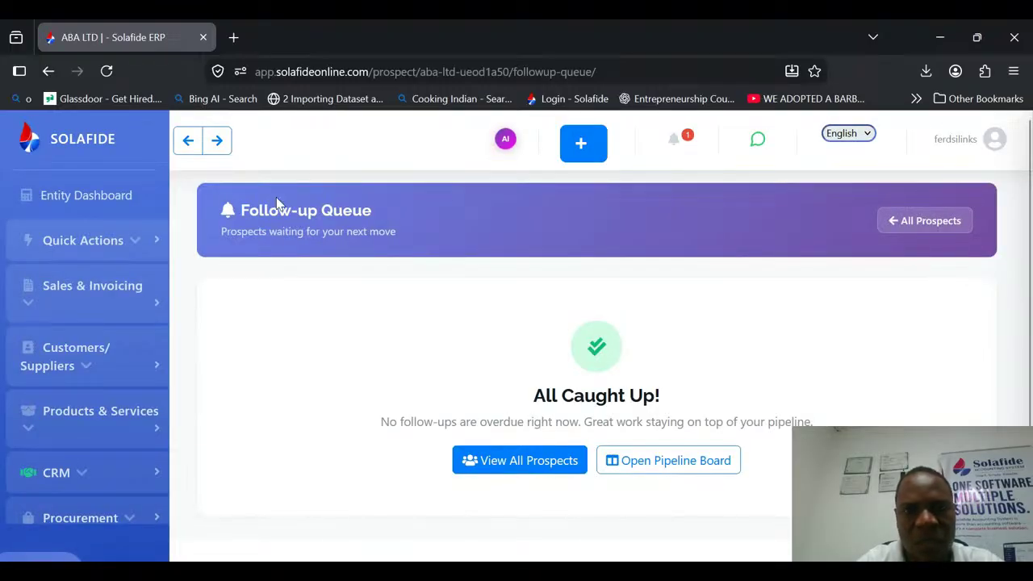
pyautogui.click(188, 141)
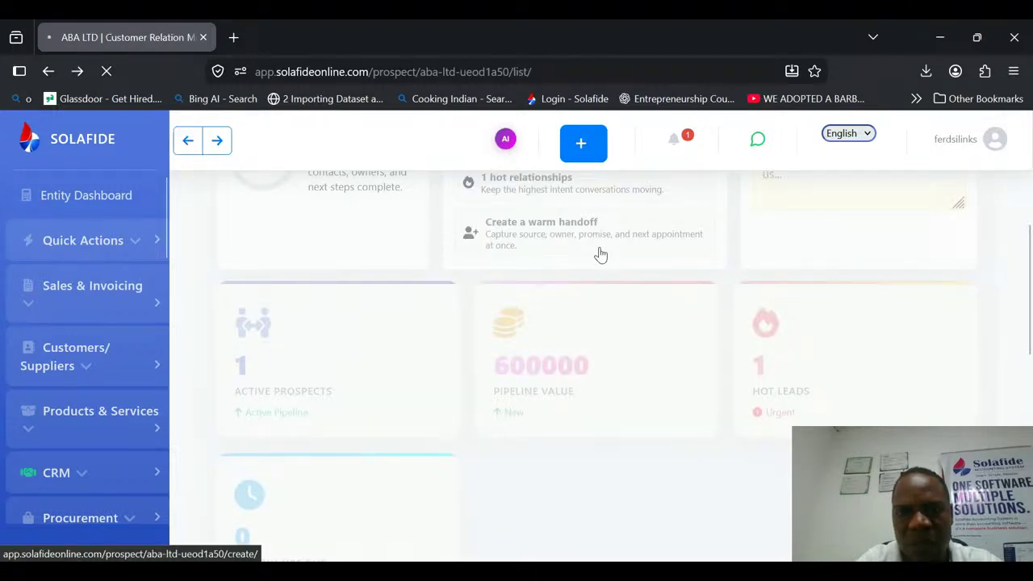
pyautogui.moveTo(1030, 277); pyautogui.dragTo(1032, 205)
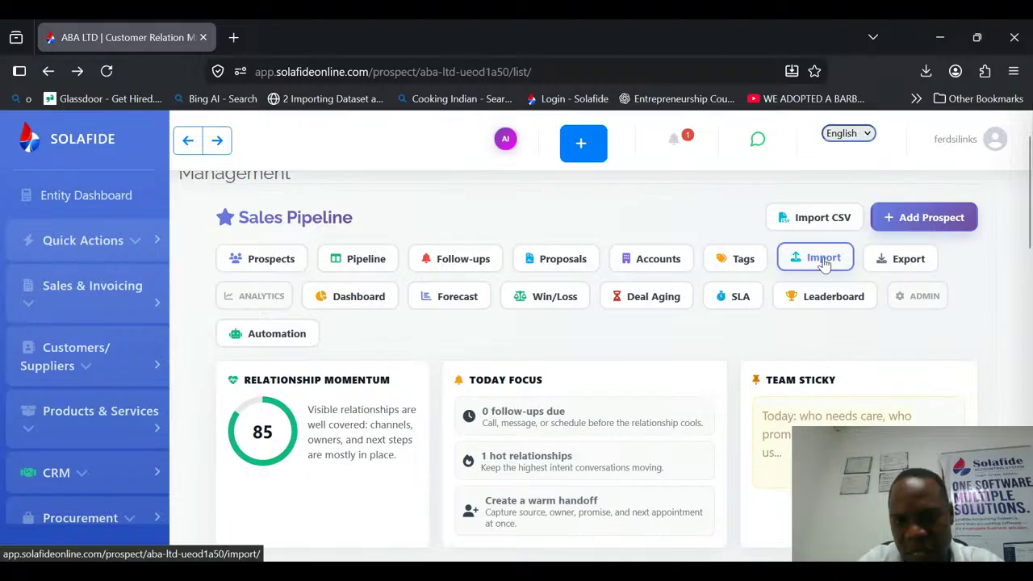
# Open the CRM analytics dashboard and examine the pipeline charts, Source Performance, Activity Metrics and Time to Convert.
pyautogui.click(373, 297)
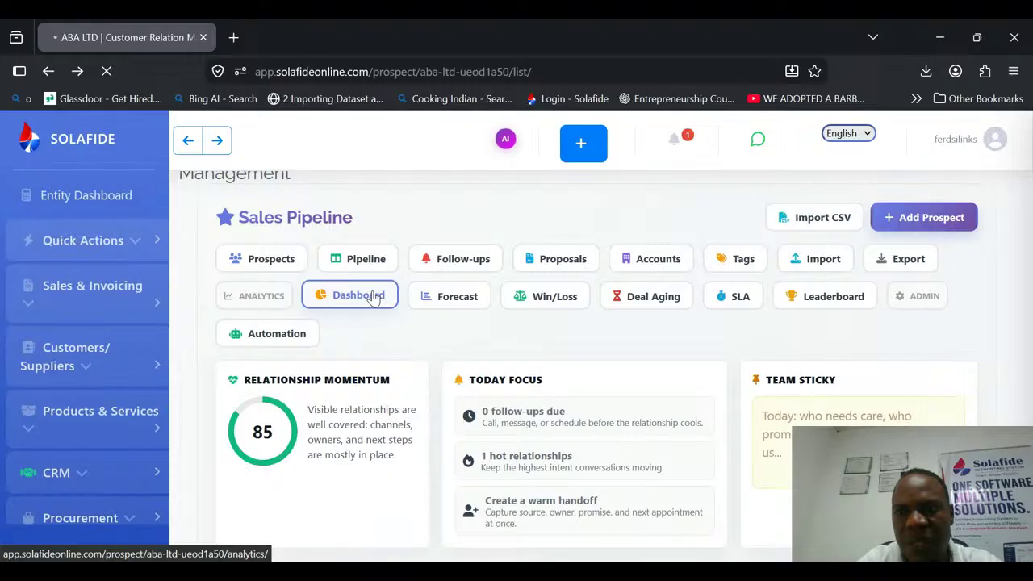
pyautogui.scroll(-2, 1031, 256)
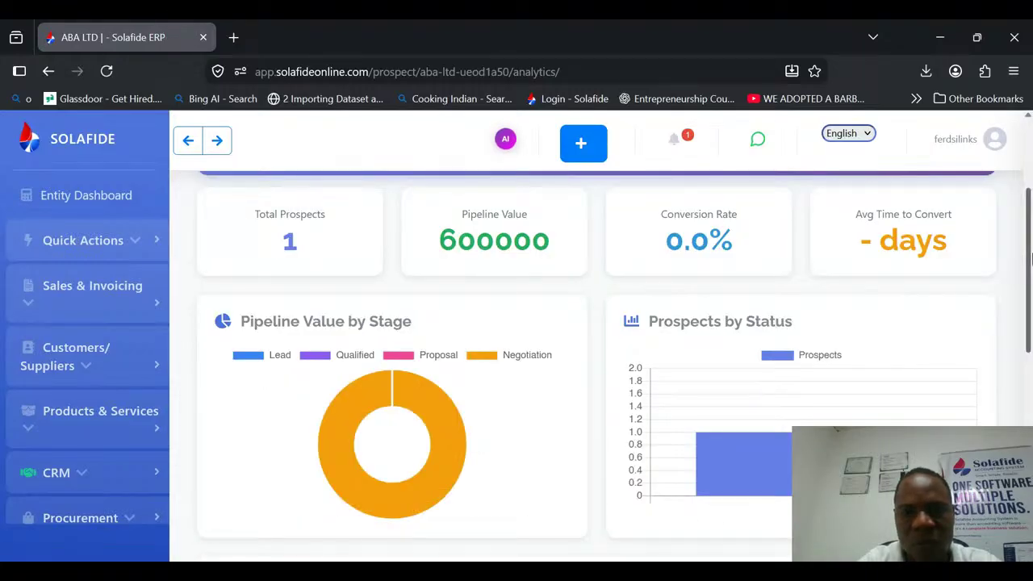
pyautogui.moveTo(1030, 257); pyautogui.dragTo(1031, 456)
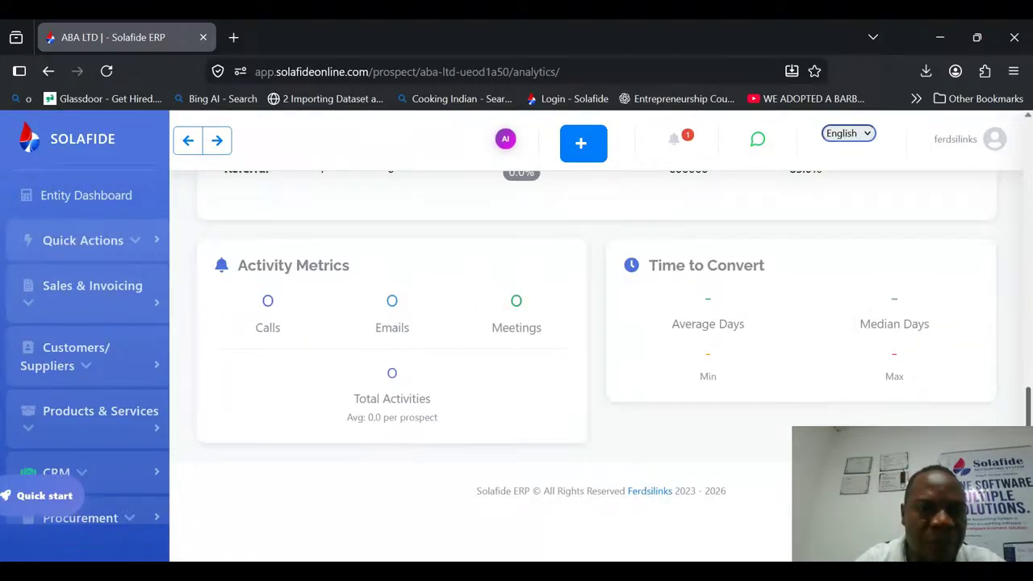
pyautogui.scroll(2, 944, 396)
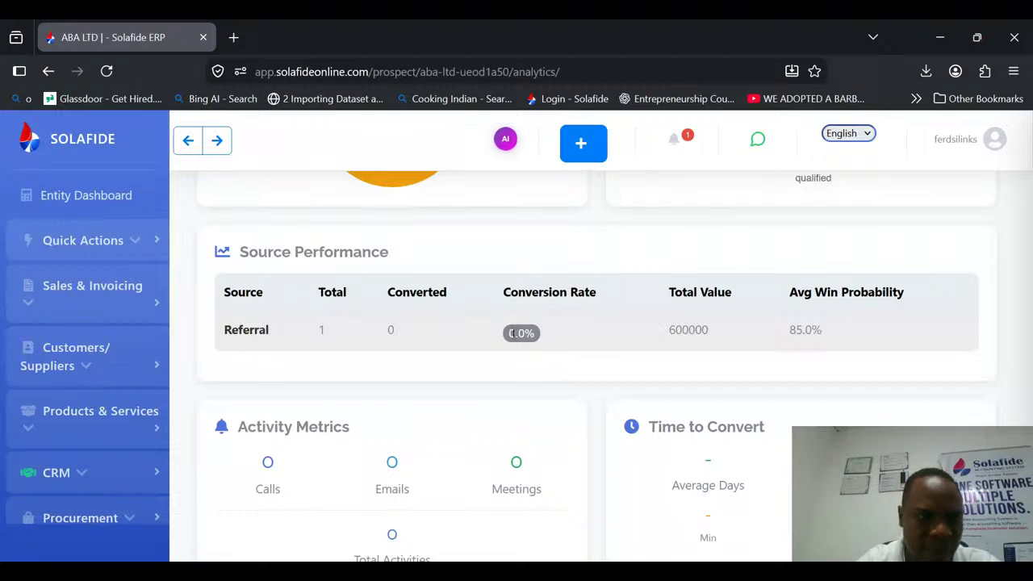
pyautogui.scroll(-3, 866, 291)
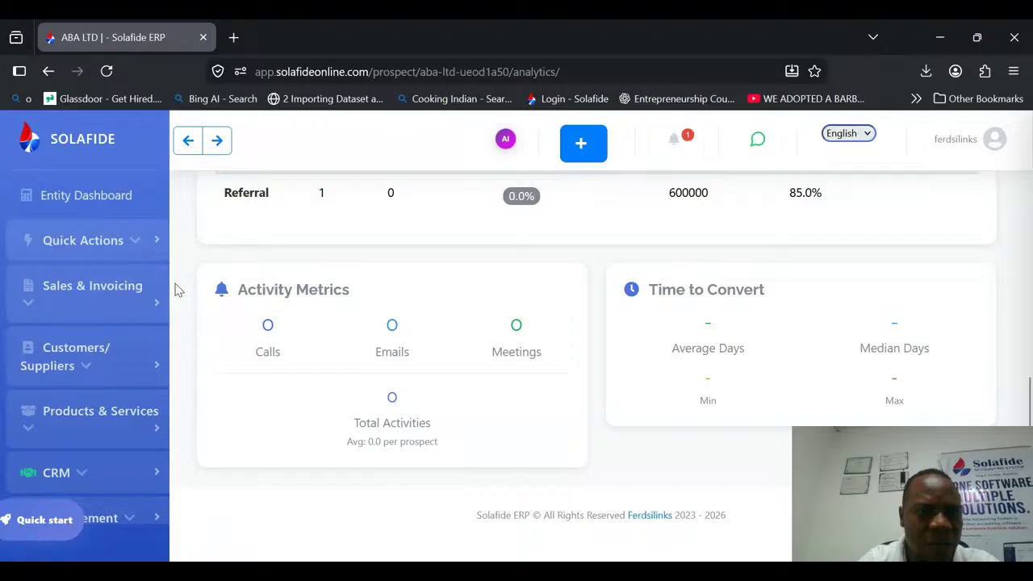
# Open the Purchase Orders list in Procurement and review its replenishment summary and order table.
pyautogui.scroll(-3, 129, 307)
pyautogui.click(125, 311)
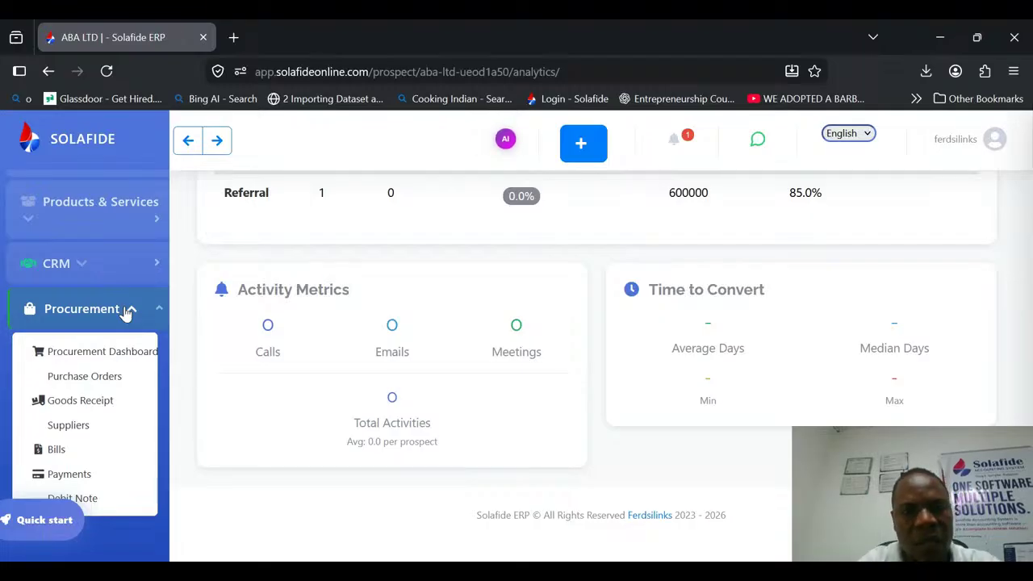
pyautogui.click(90, 378)
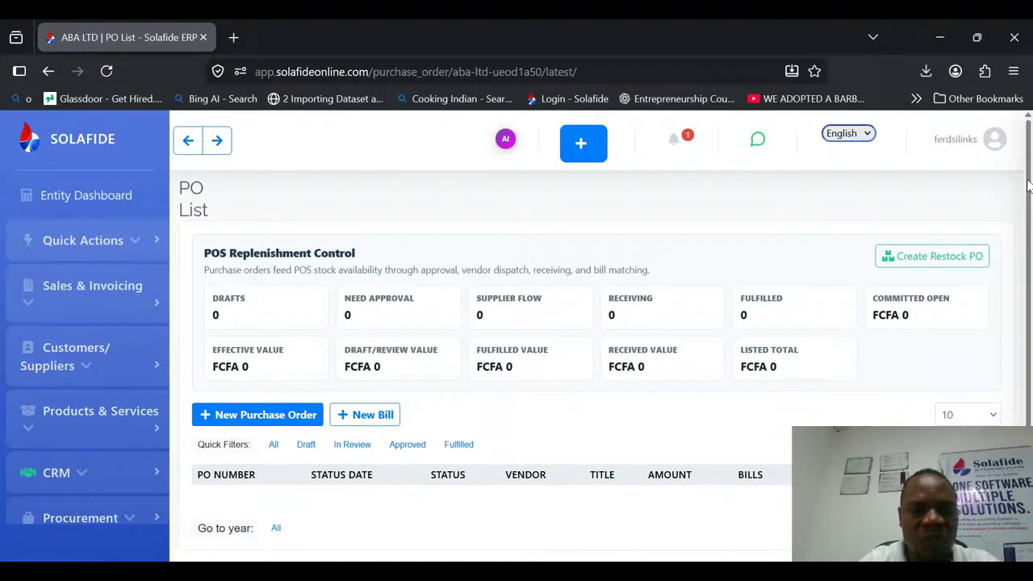
pyautogui.moveTo(1028, 185); pyautogui.dragTo(1031, 290)
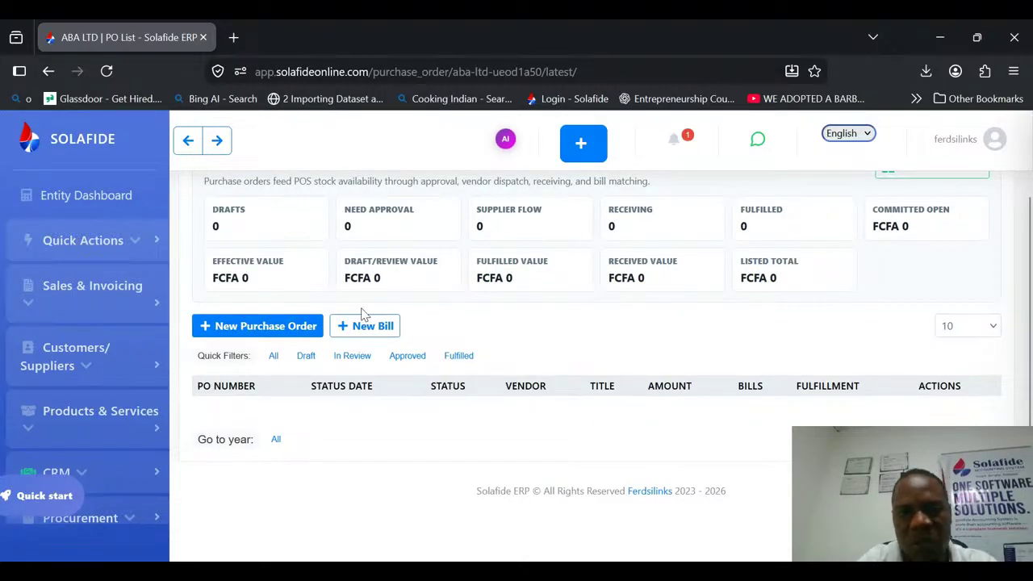
# Start a new purchase order and add the belle france SACS POUBELLE 30L roll (waste bags) as its first line item.
pyautogui.click(289, 330)
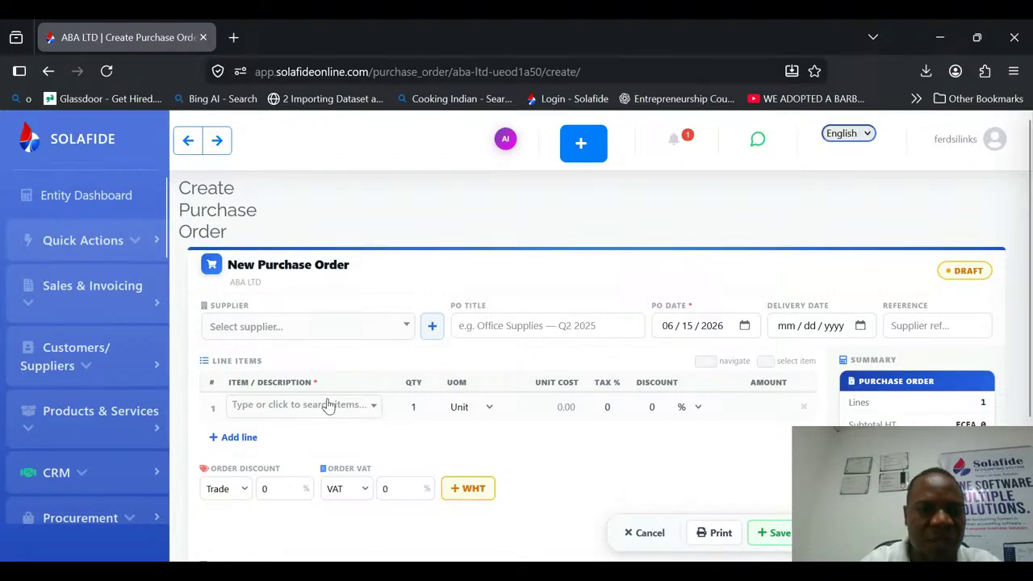
pyautogui.click(328, 405)
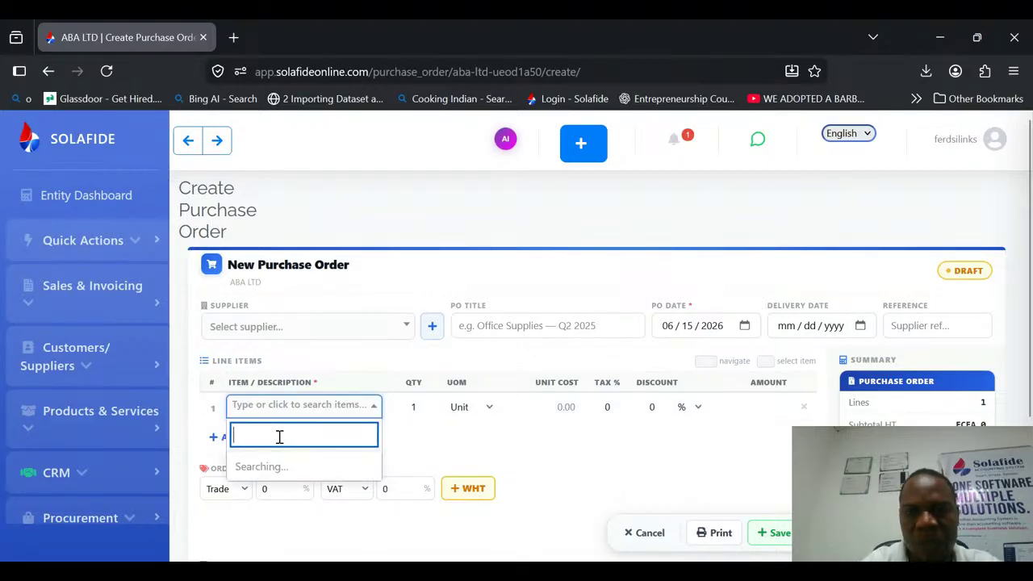
pyautogui.click(463, 266)
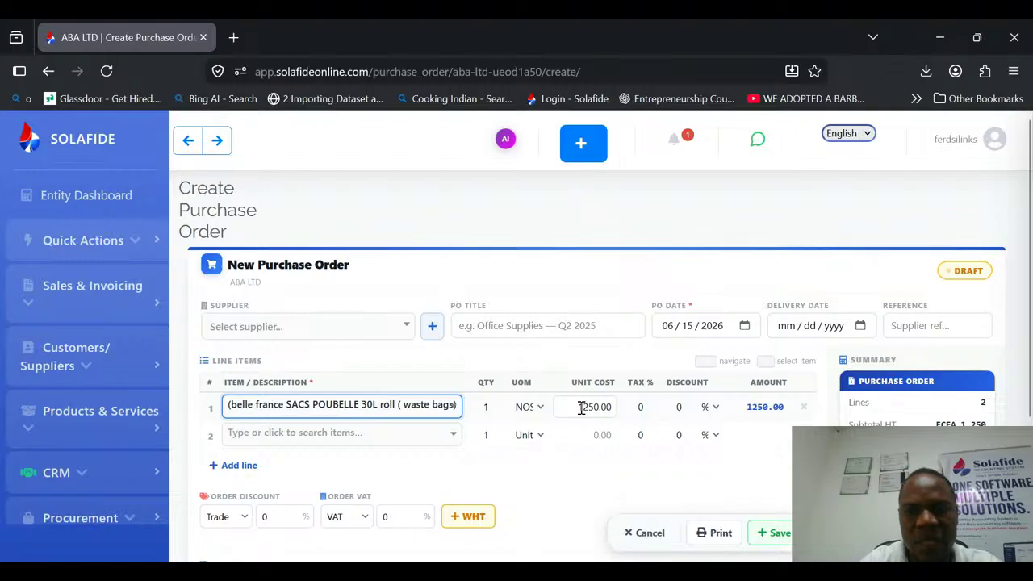
# Browse the items available for the second order line without choosing one, and review the order summary and notes area.
pyautogui.click(419, 435)
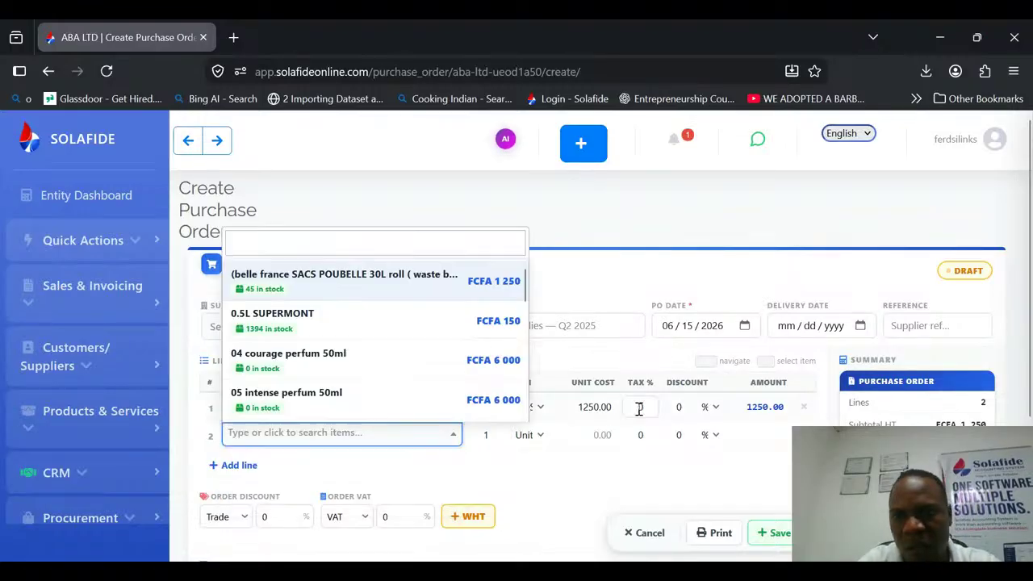
pyautogui.click(517, 216)
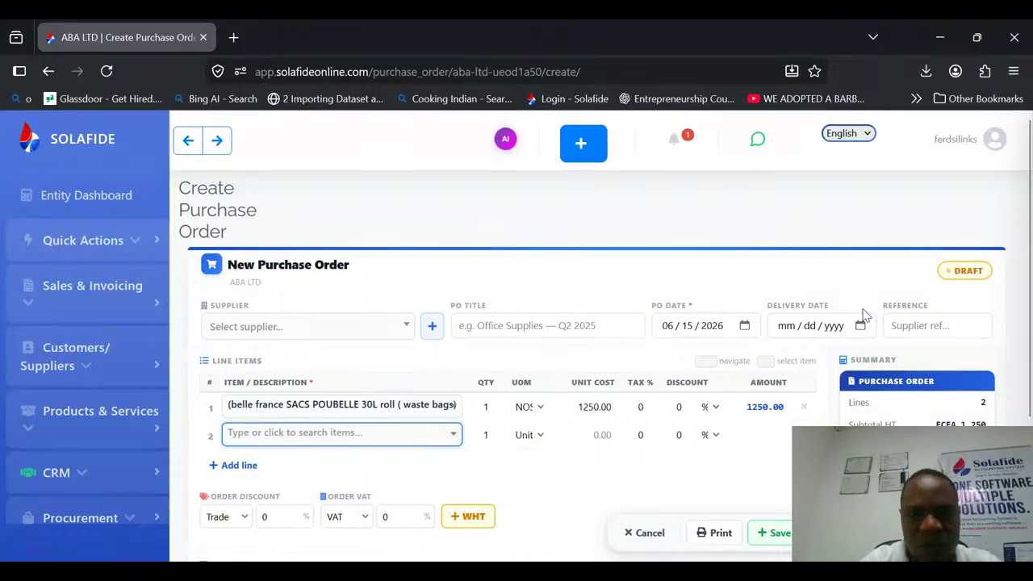
pyautogui.scroll(-2, 859, 321)
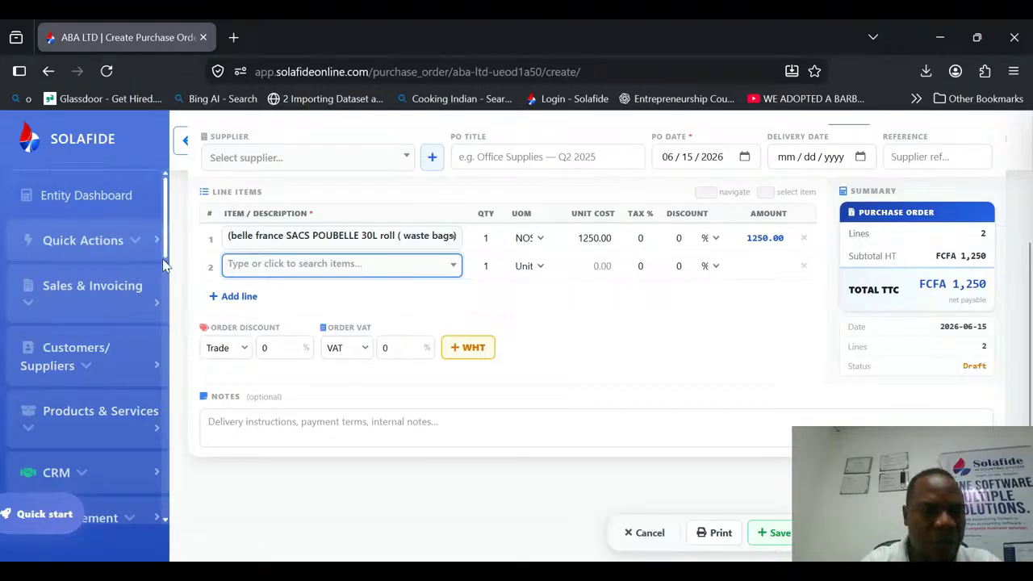
# Look over the pages available in the Procurement module.
pyautogui.scroll(-3, 133, 293)
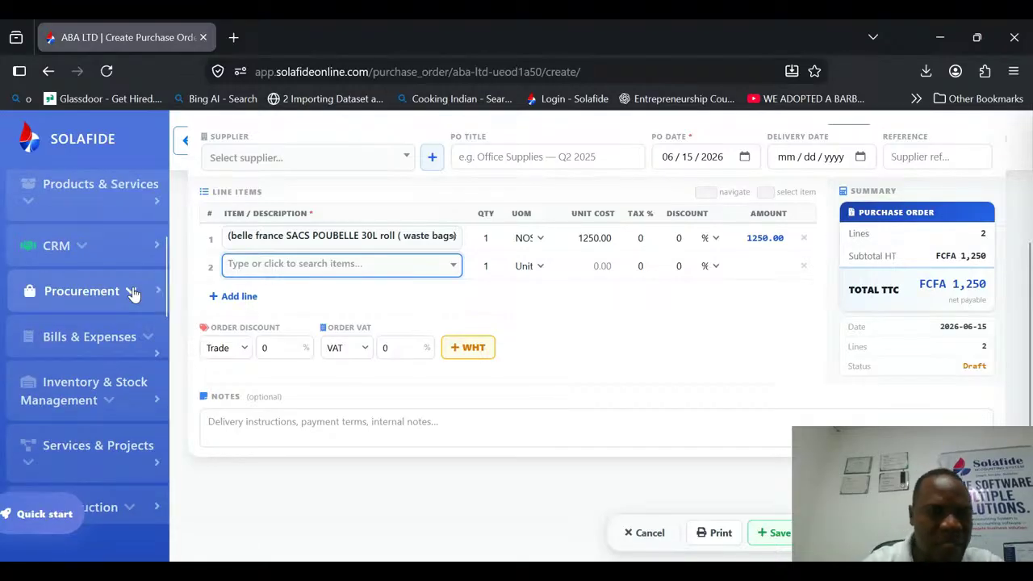
pyautogui.click(133, 293)
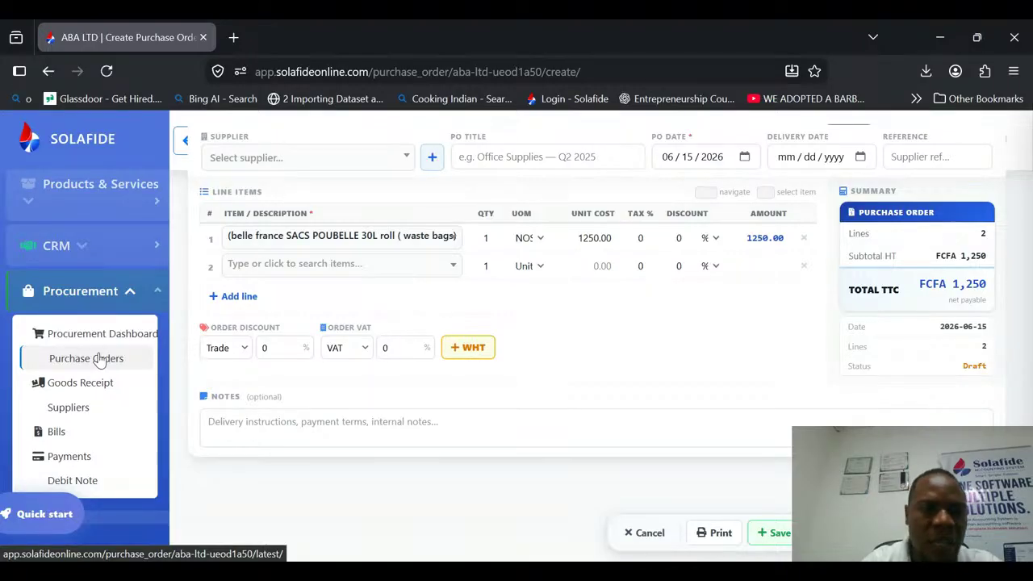
pyautogui.click(134, 292)
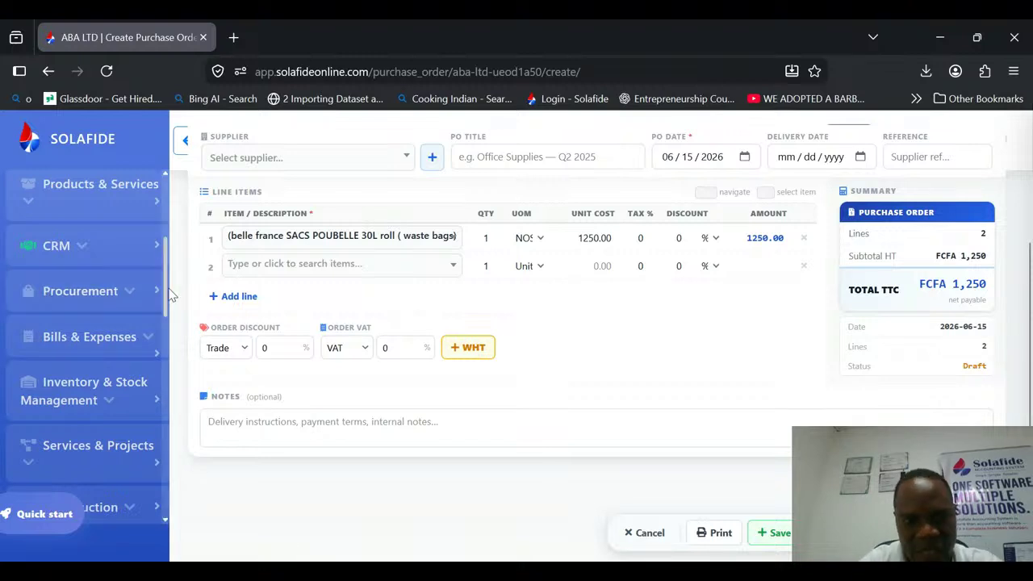
# Open the Business Expenses list under Bills & Expenses and review the expense items.
pyautogui.click(121, 337)
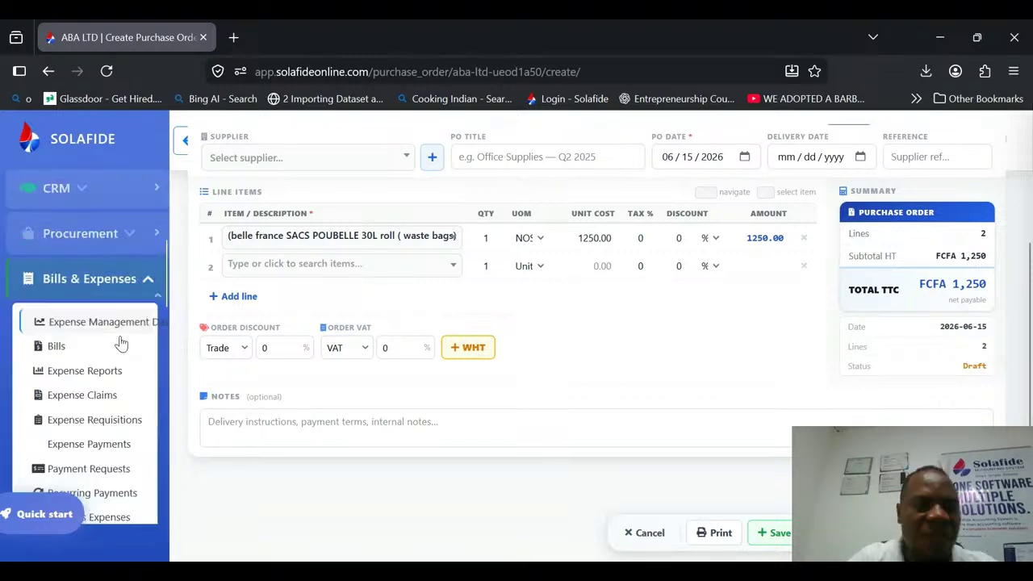
pyautogui.moveTo(164, 276); pyautogui.dragTo(168, 300)
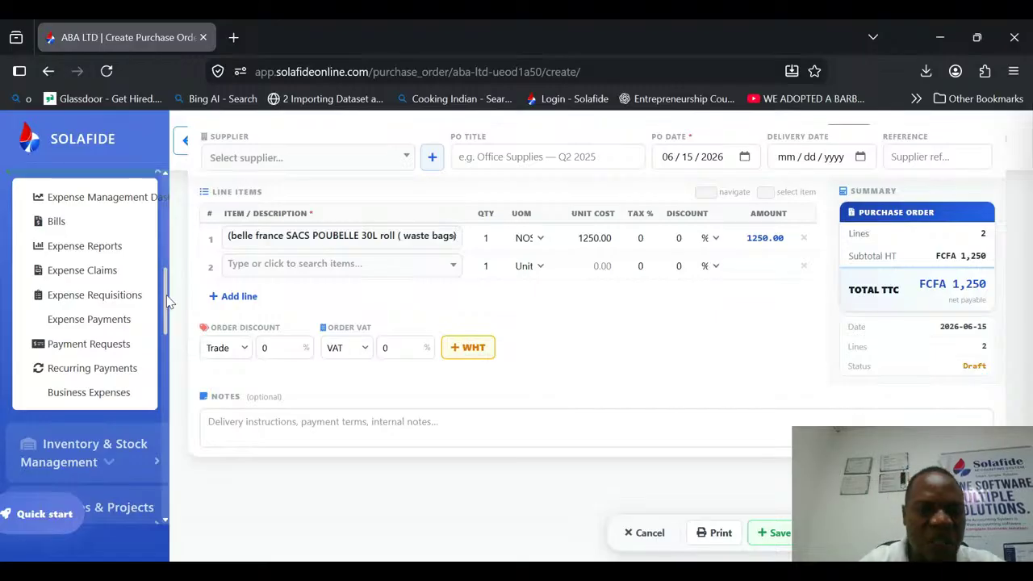
pyautogui.click(95, 400)
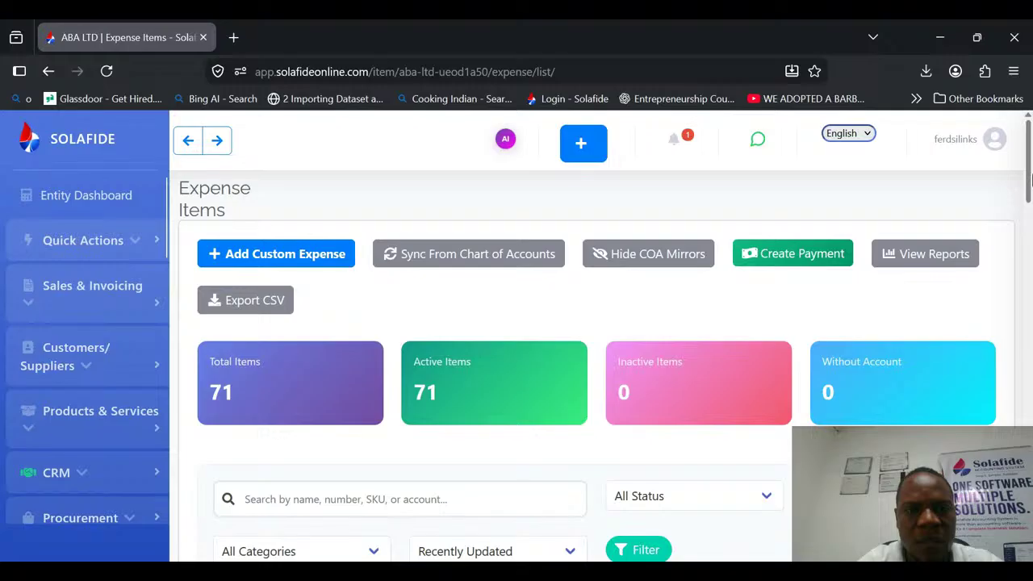
pyautogui.moveTo(1029, 181); pyautogui.dragTo(1029, 557)
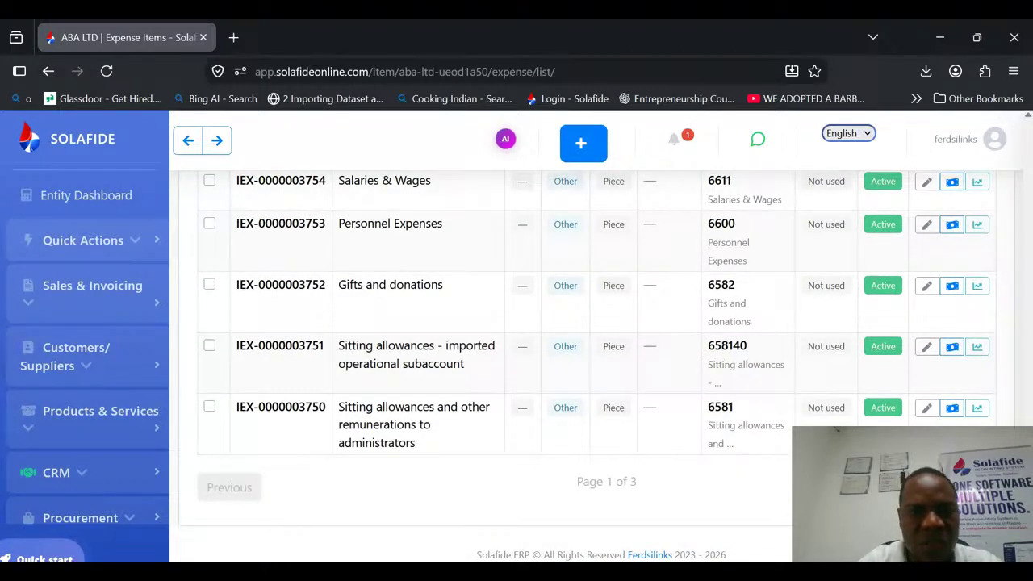
pyautogui.scroll(2, 414, 409)
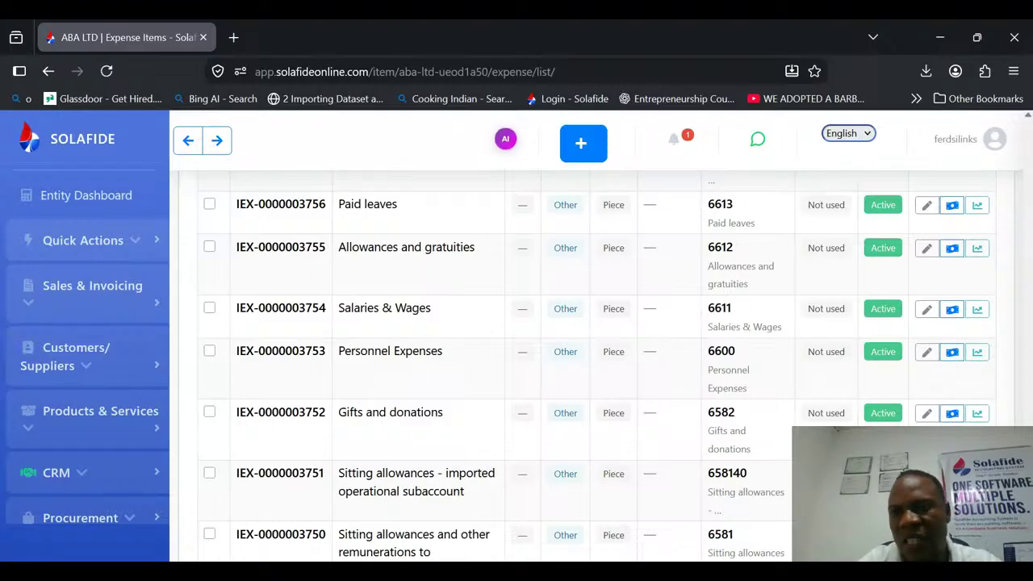
pyautogui.moveTo(1031, 504); pyautogui.dragTo(1030, 246)
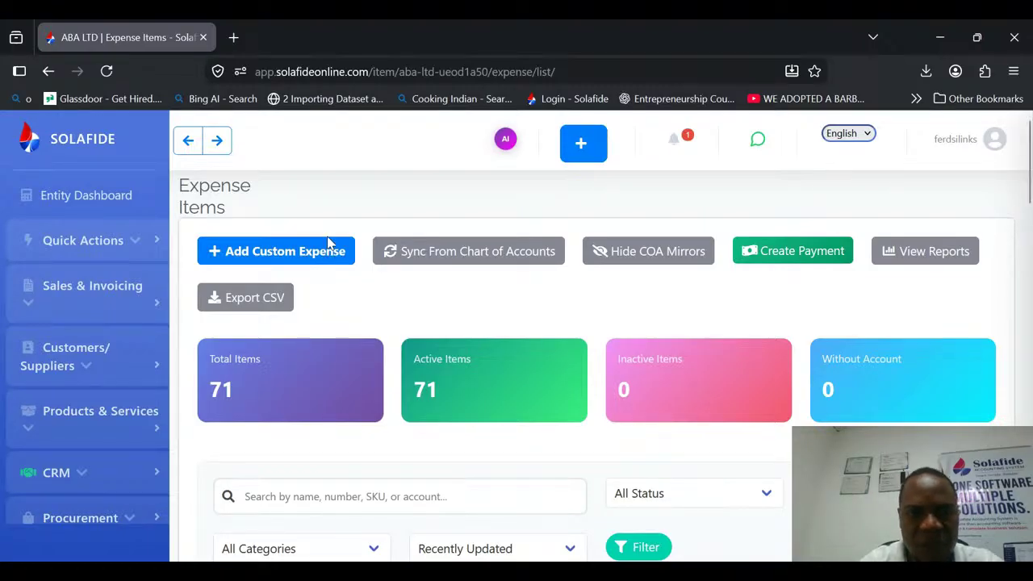
# Start a new custom expense item and name it "Internet Bill".
pyautogui.click(297, 252)
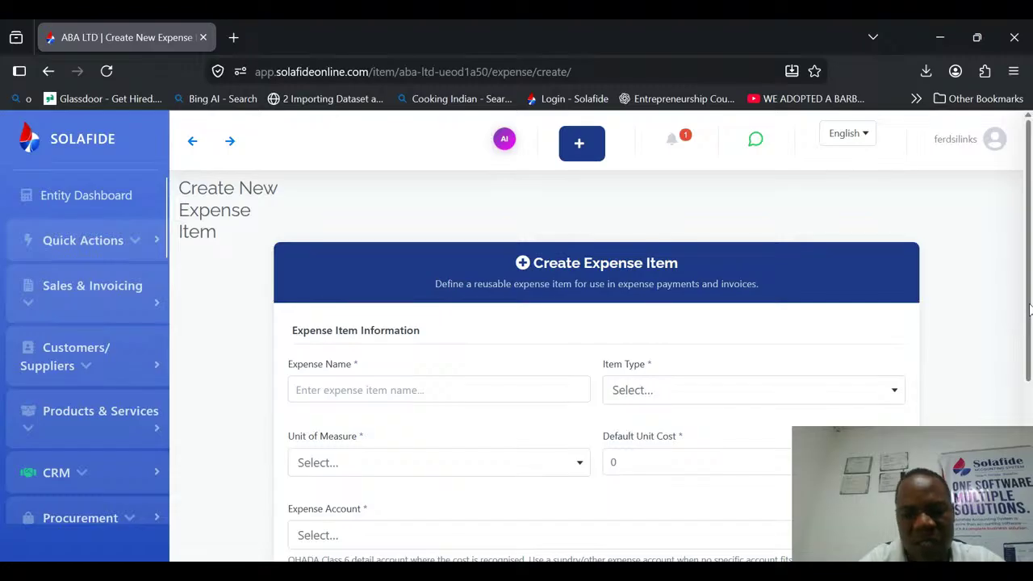
pyautogui.scroll(-2, 1028, 311)
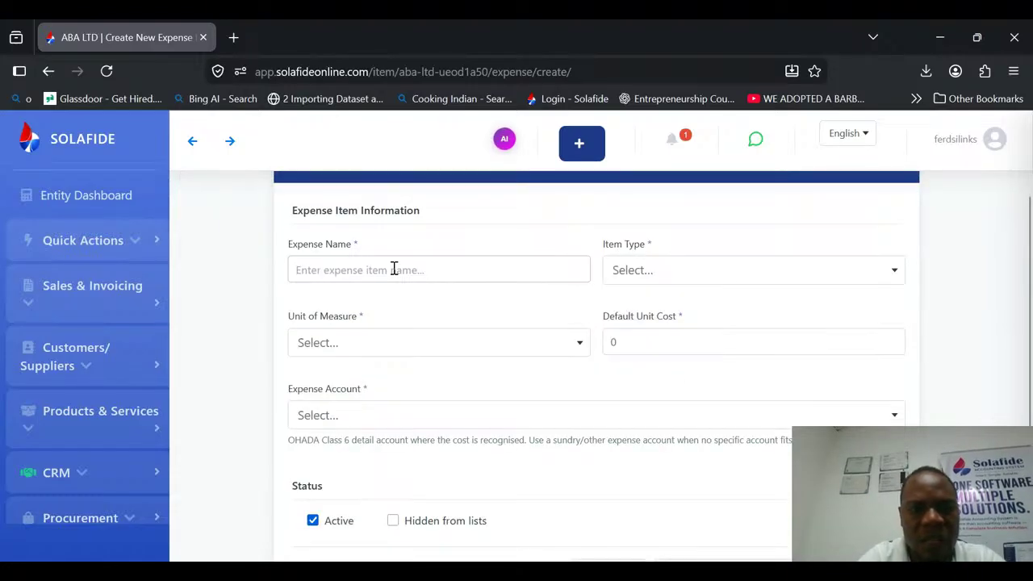
pyautogui.click(392, 269)
pyautogui.write('Inte')
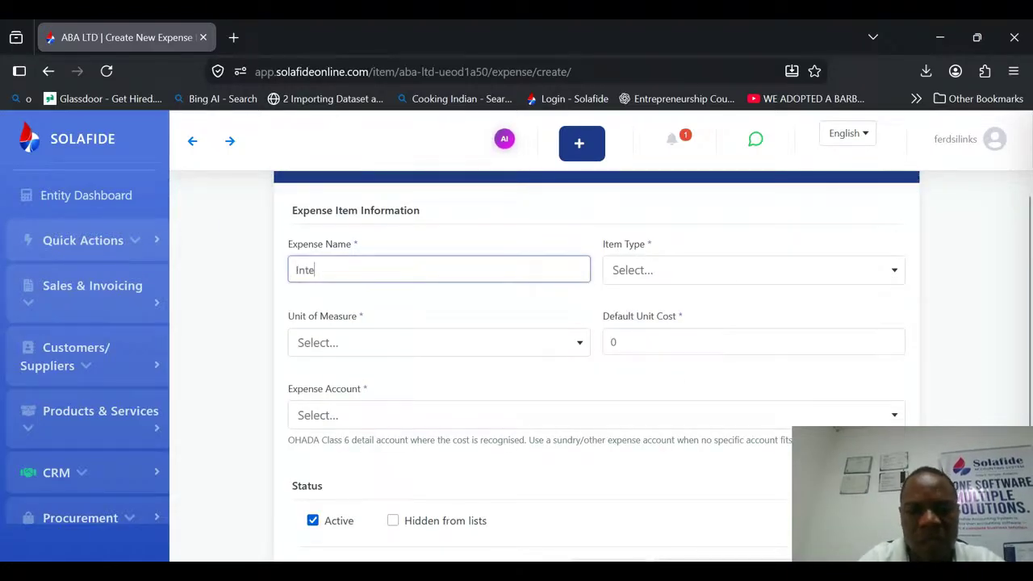
pyautogui.write('rnet Bill')
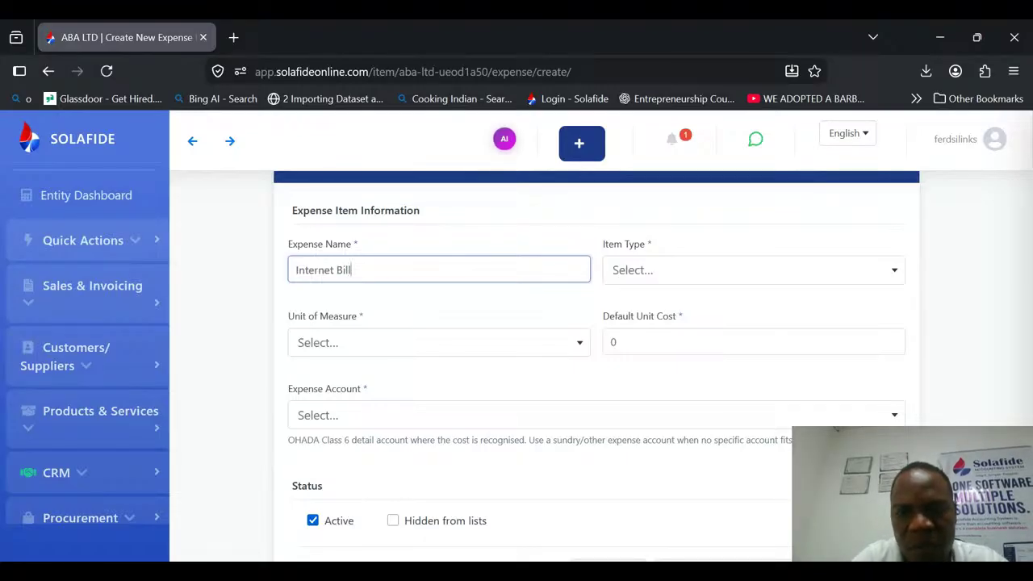
# Set the expense item's type to Other and its unit of measure to Set (set).
pyautogui.click(627, 272)
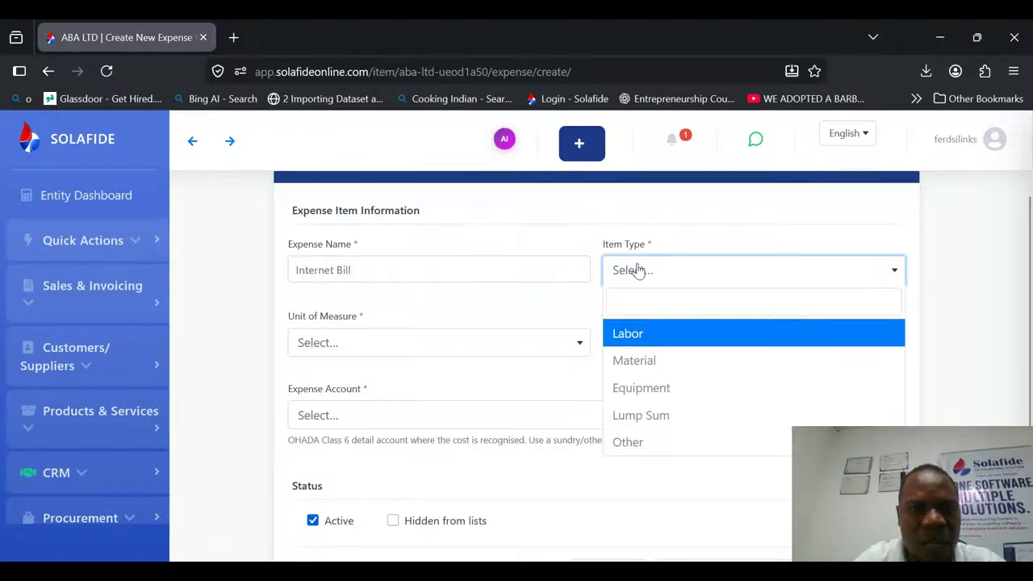
pyautogui.click(625, 441)
pyautogui.click(420, 347)
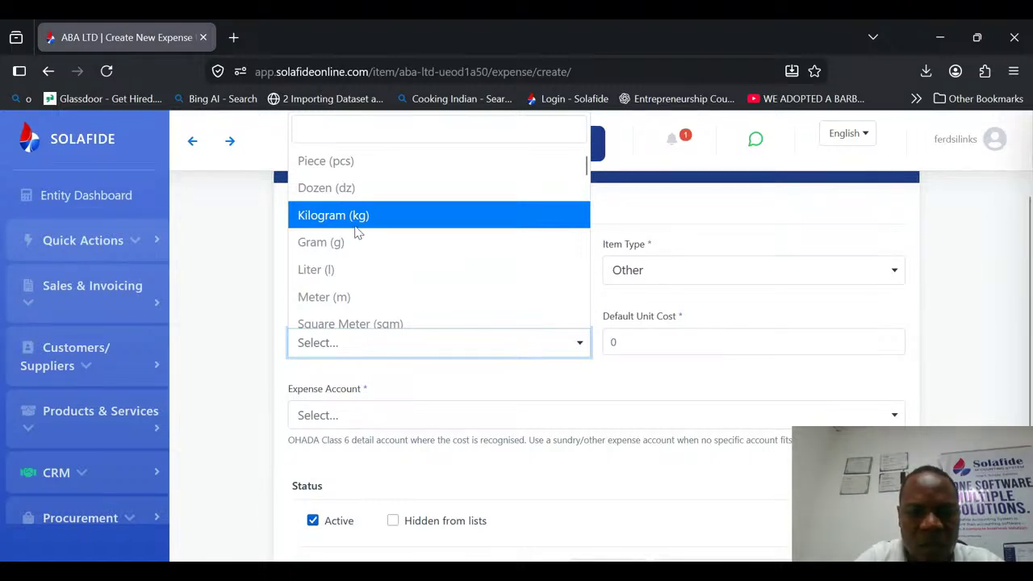
pyautogui.scroll(-10, 428, 315)
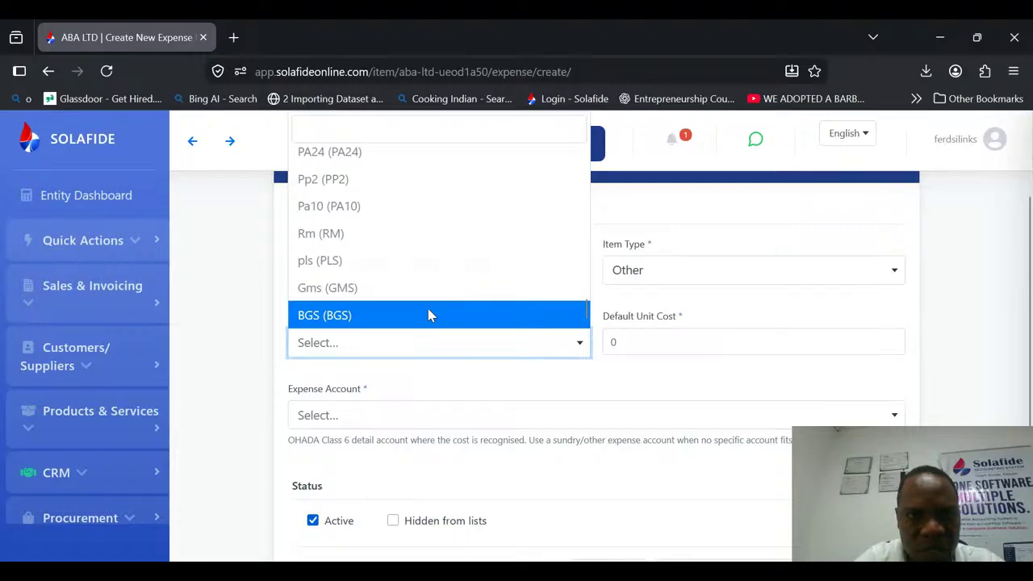
pyautogui.moveTo(582, 315); pyautogui.dragTo(577, 202)
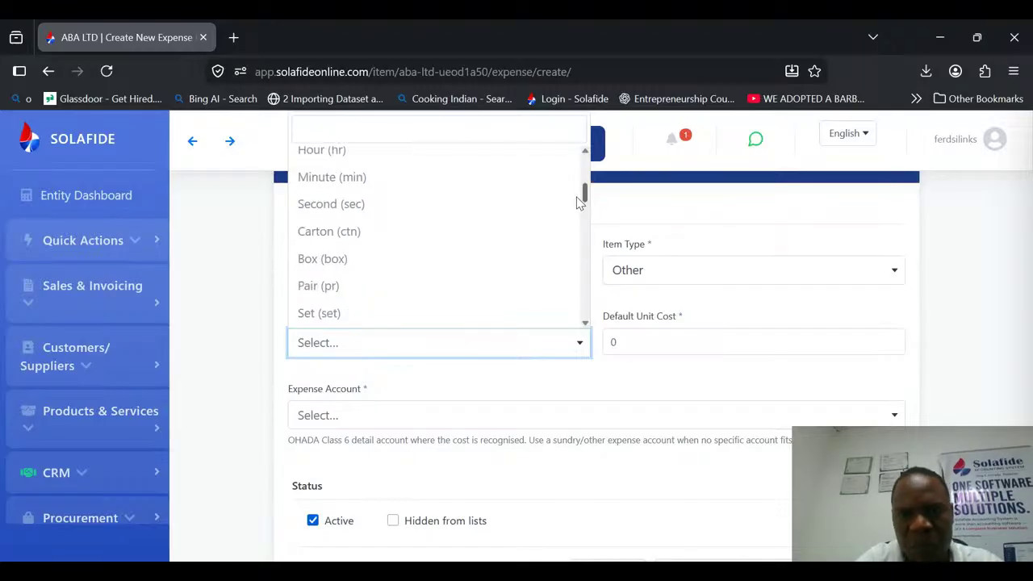
pyautogui.scroll(-1, 449, 223)
pyautogui.click(444, 248)
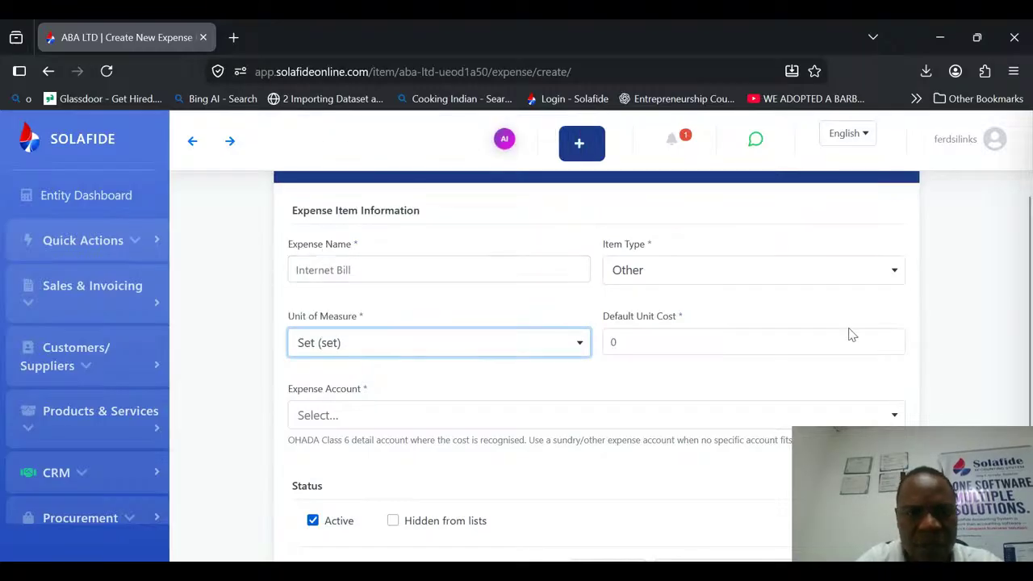
pyautogui.scroll(-1, 1029, 320)
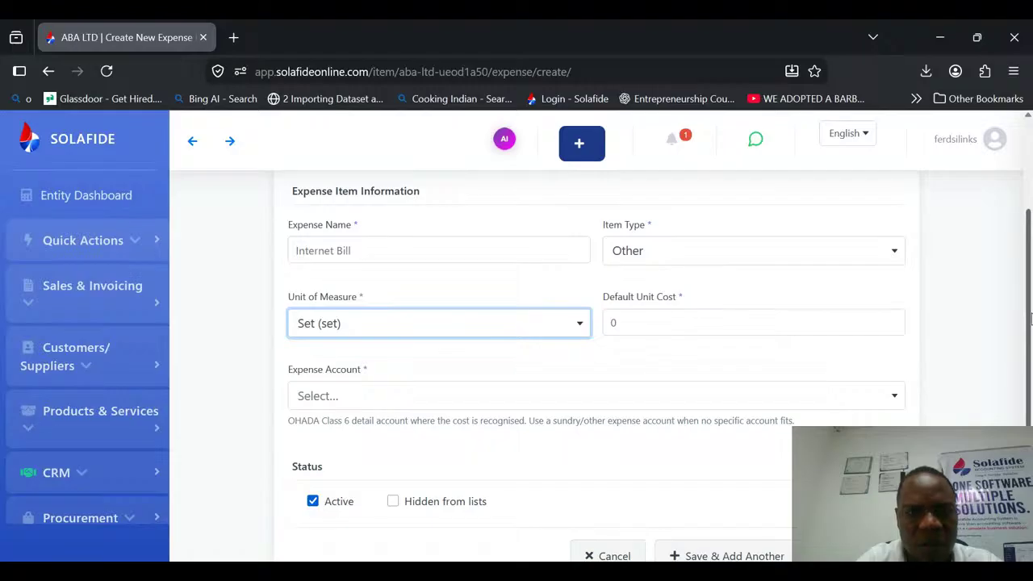
pyautogui.scroll(-1, 1029, 321)
pyautogui.click(468, 368)
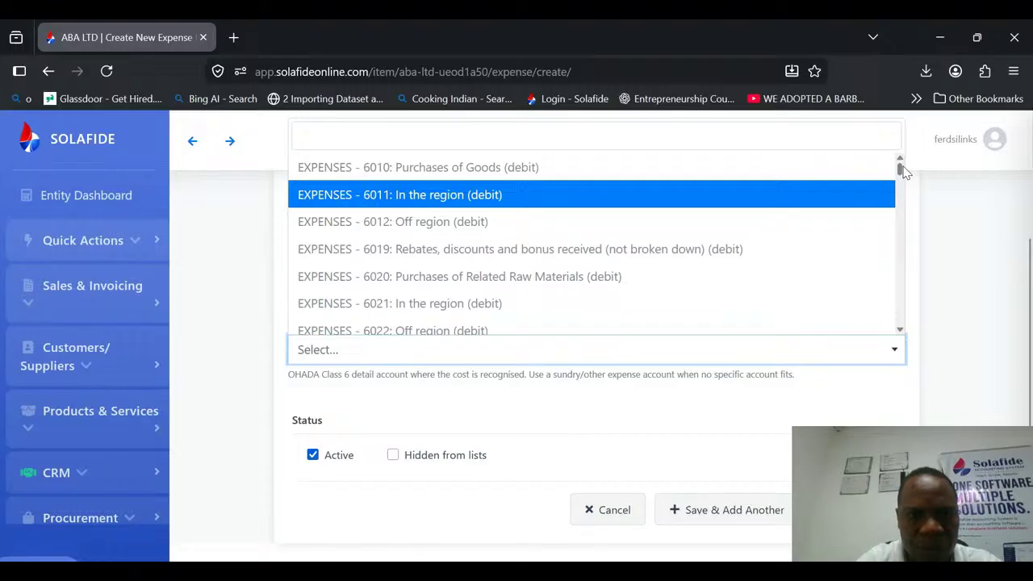
pyautogui.moveTo(900, 165); pyautogui.dragTo(645, 333)
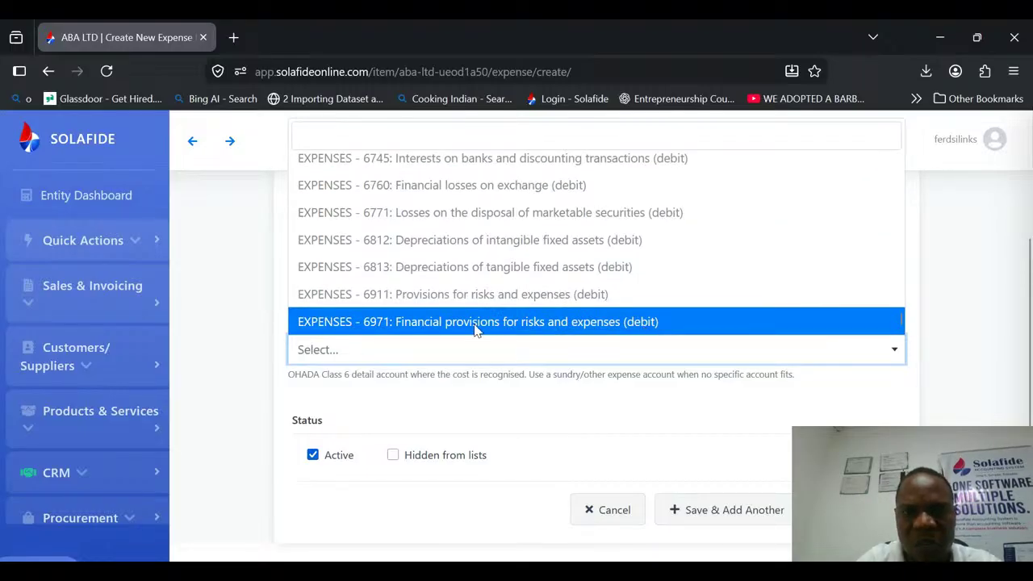
pyautogui.click(621, 442)
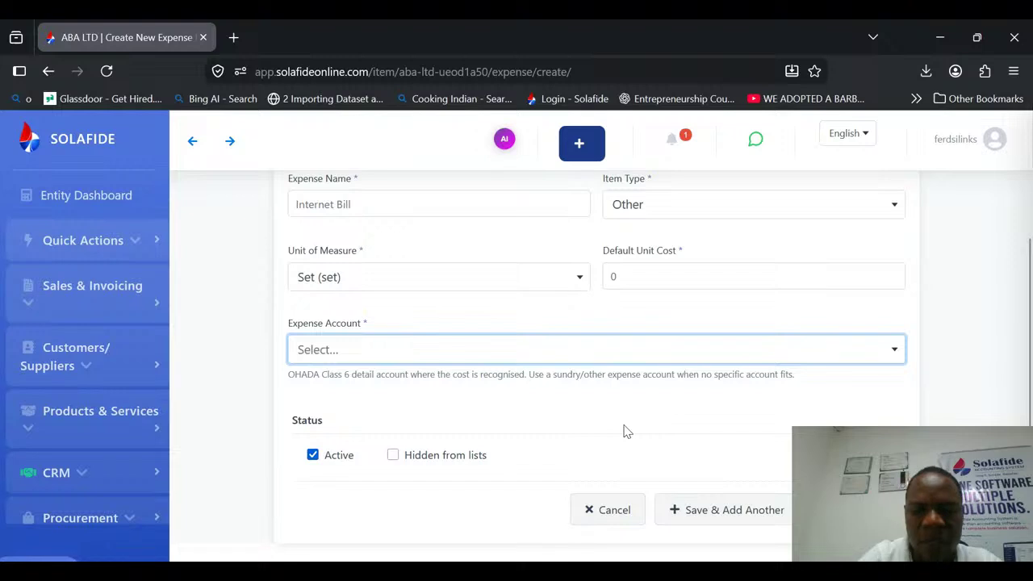
# Assign expense account 658043 Other sundry expenses to the item, and save it with a new blank item form to follow.
pyautogui.click(682, 349)
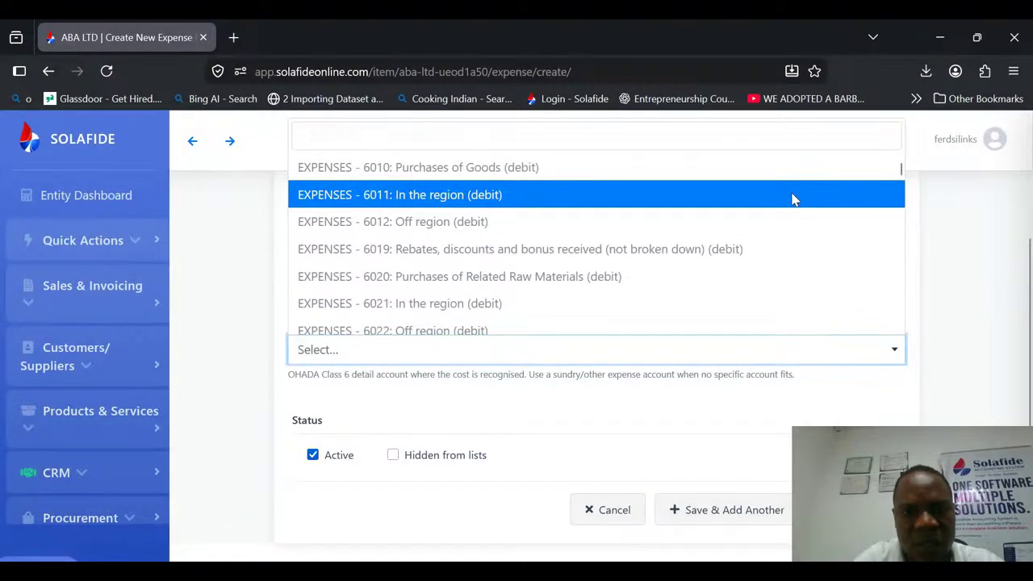
pyautogui.write('other')
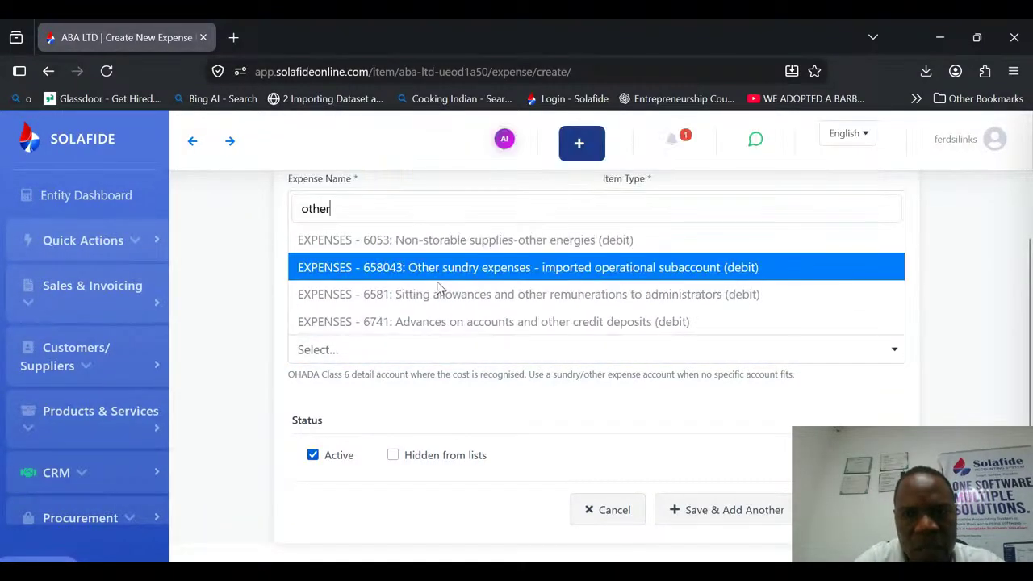
pyautogui.click(477, 267)
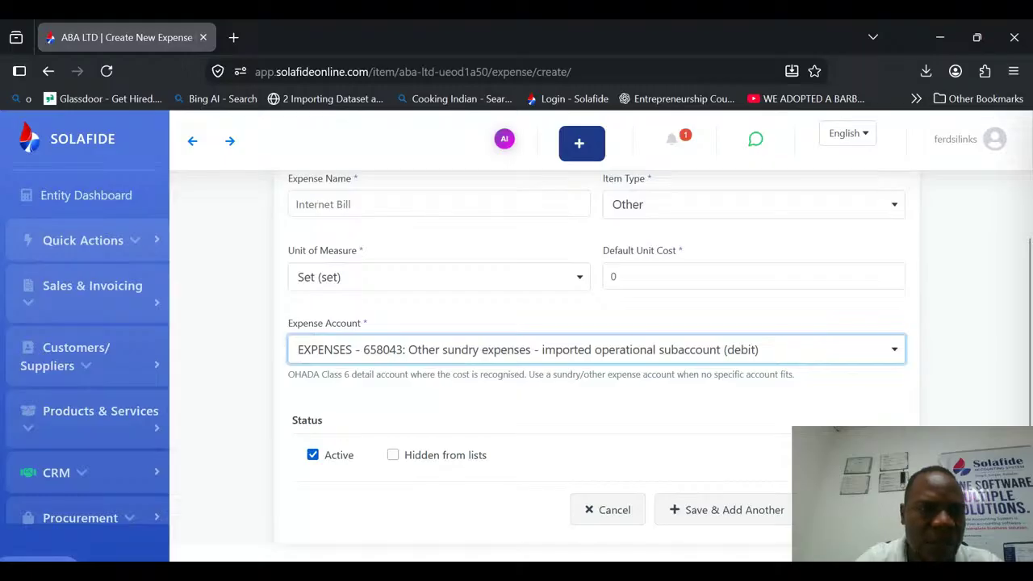
pyautogui.click(751, 510)
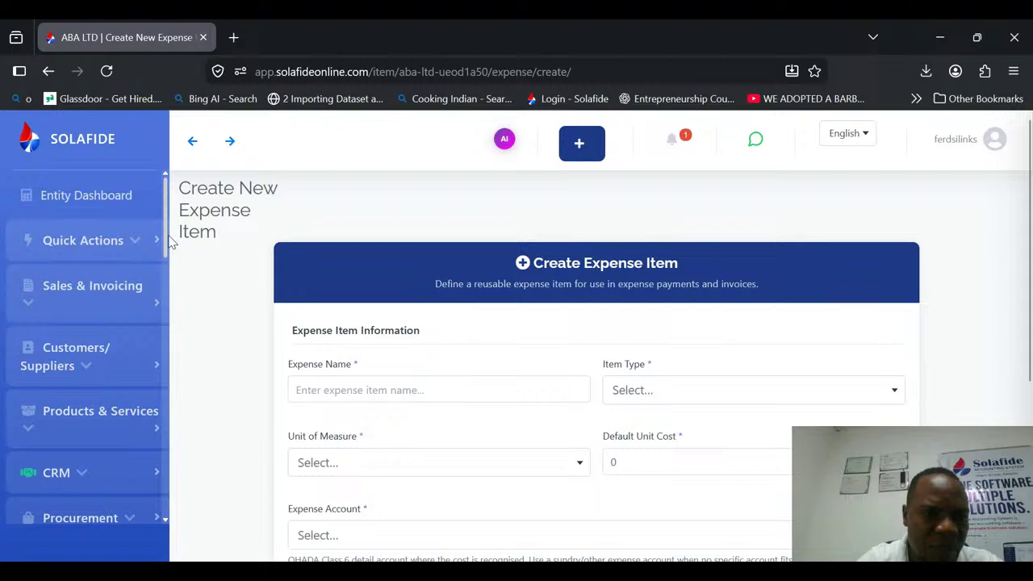
# Open the Expense Payments list under Bills & Expenses.
pyautogui.moveTo(171, 242); pyautogui.dragTo(172, 311)
pyautogui.scroll(-3, 113, 339)
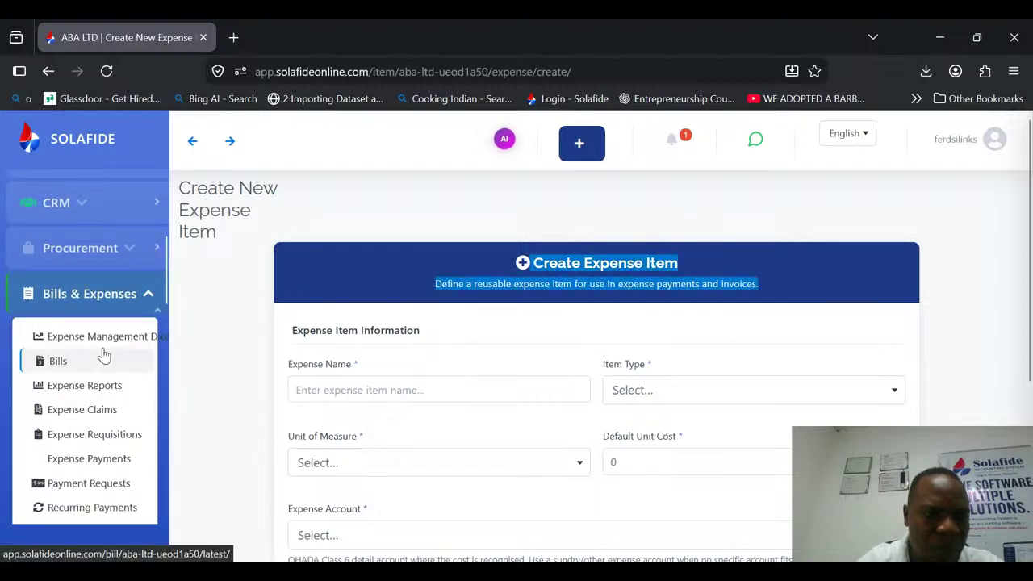
pyautogui.click(104, 460)
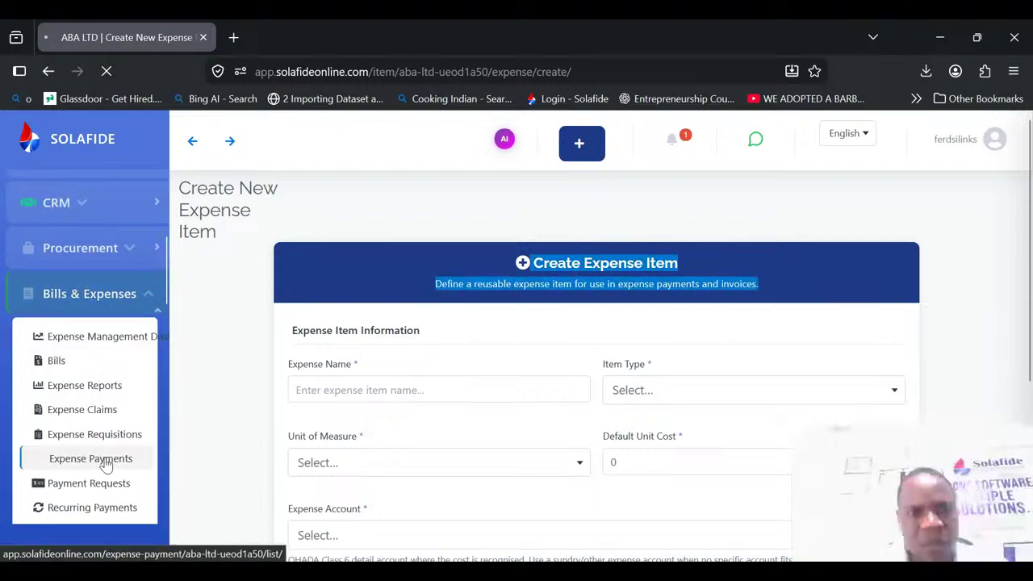